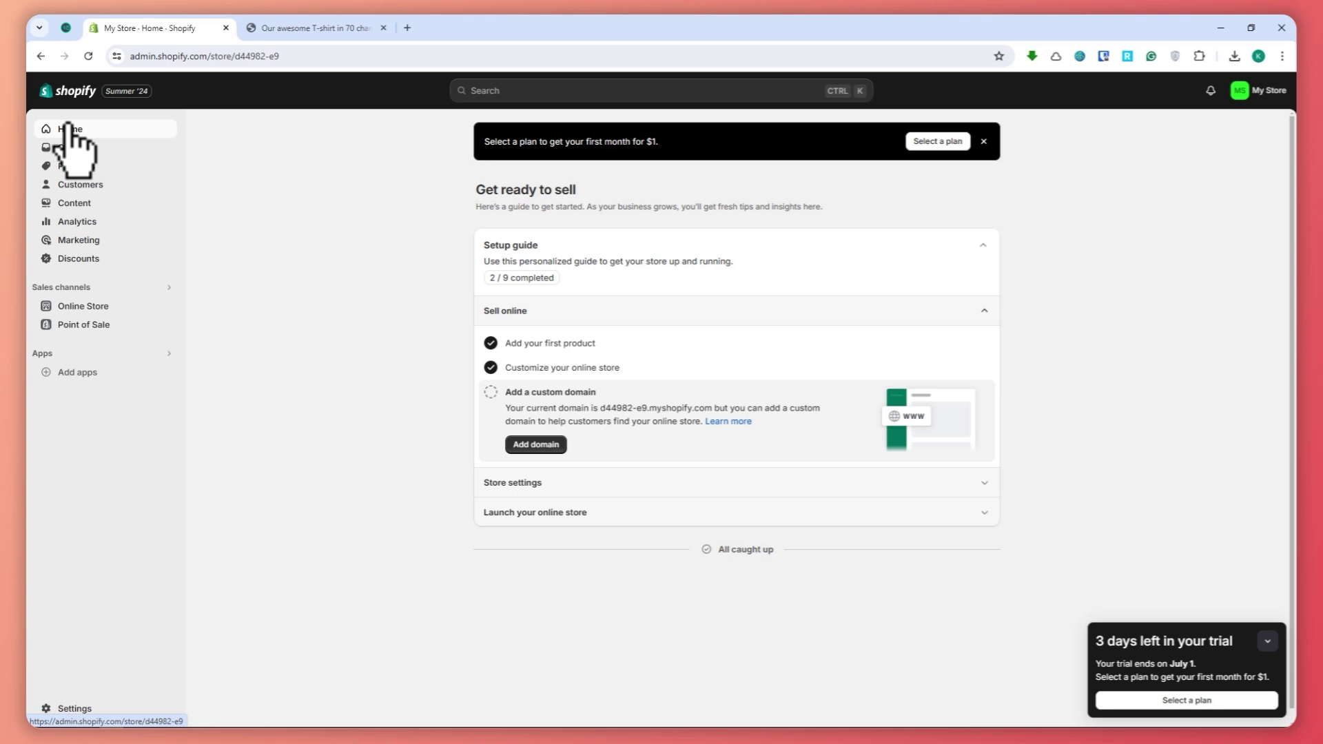
Go to the store's Payments page under Settings to see the payment providers
{"action": "left_click", "coordinate": [69, 709]}
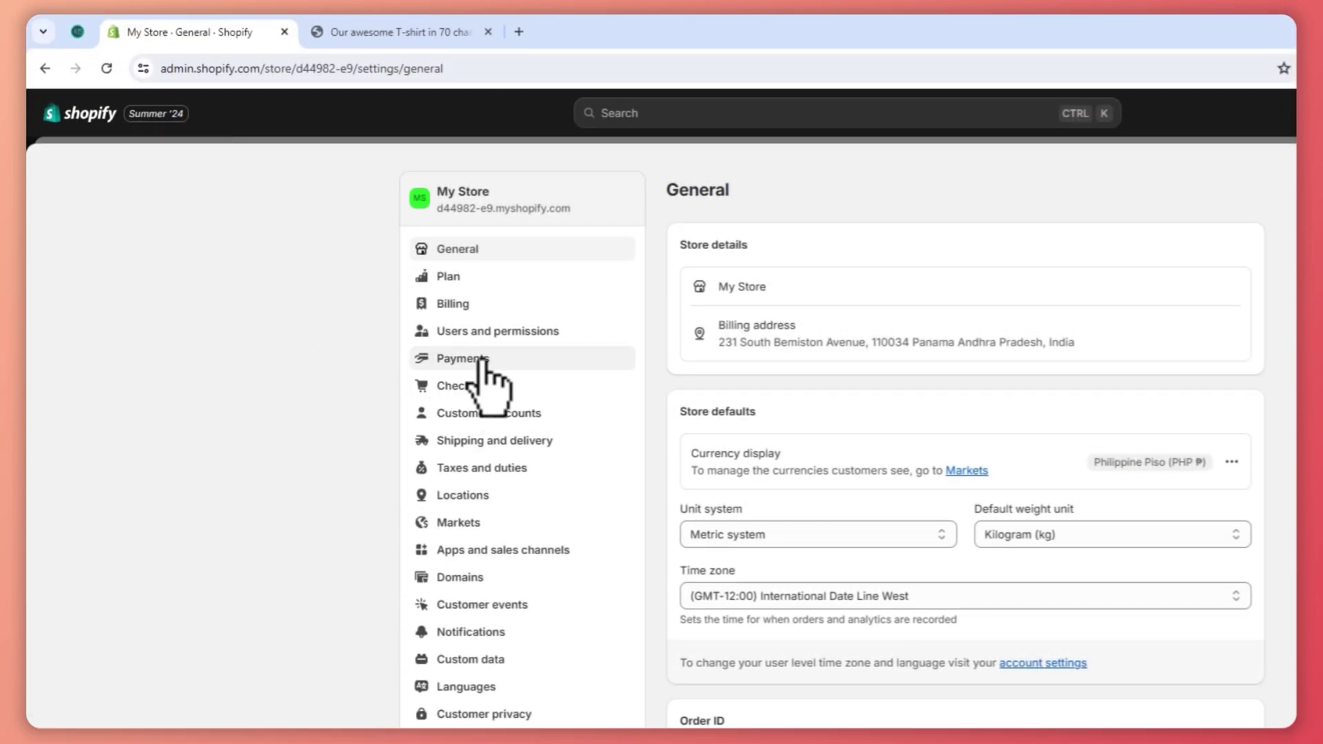
{"action": "left_click", "coordinate": [483, 358]}
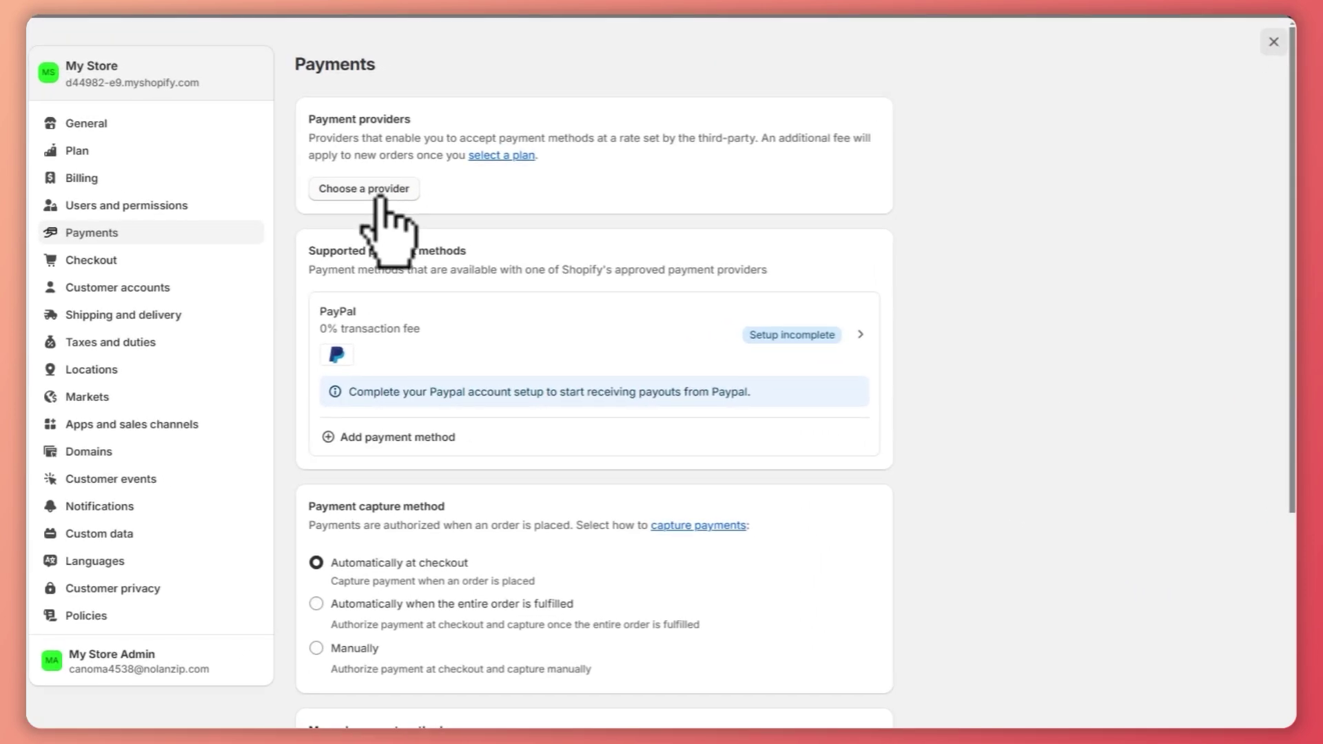
List the third-party payment providers and filter them by 'razor'
{"action": "left_click", "coordinate": [593, 247]}
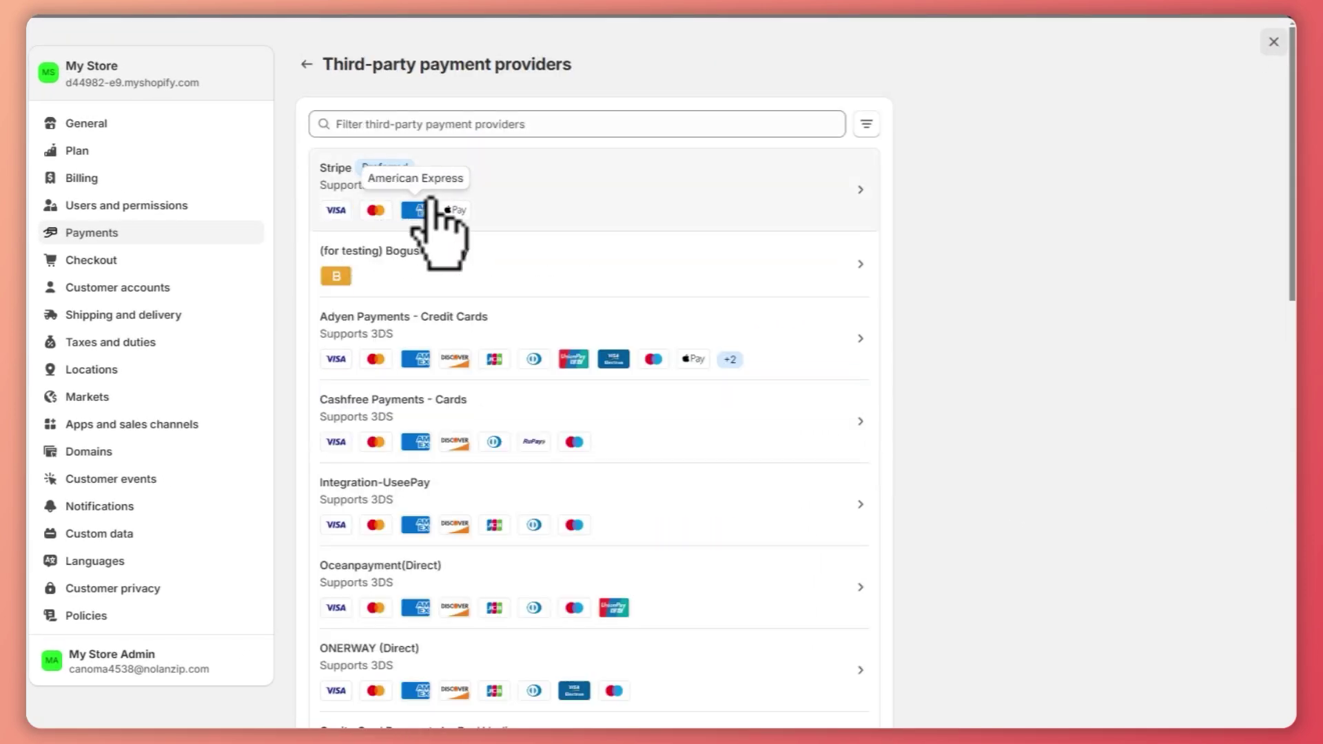
{"action": "left_click_drag", "start_coordinate": [390, 69], "coordinate": [582, 84]}
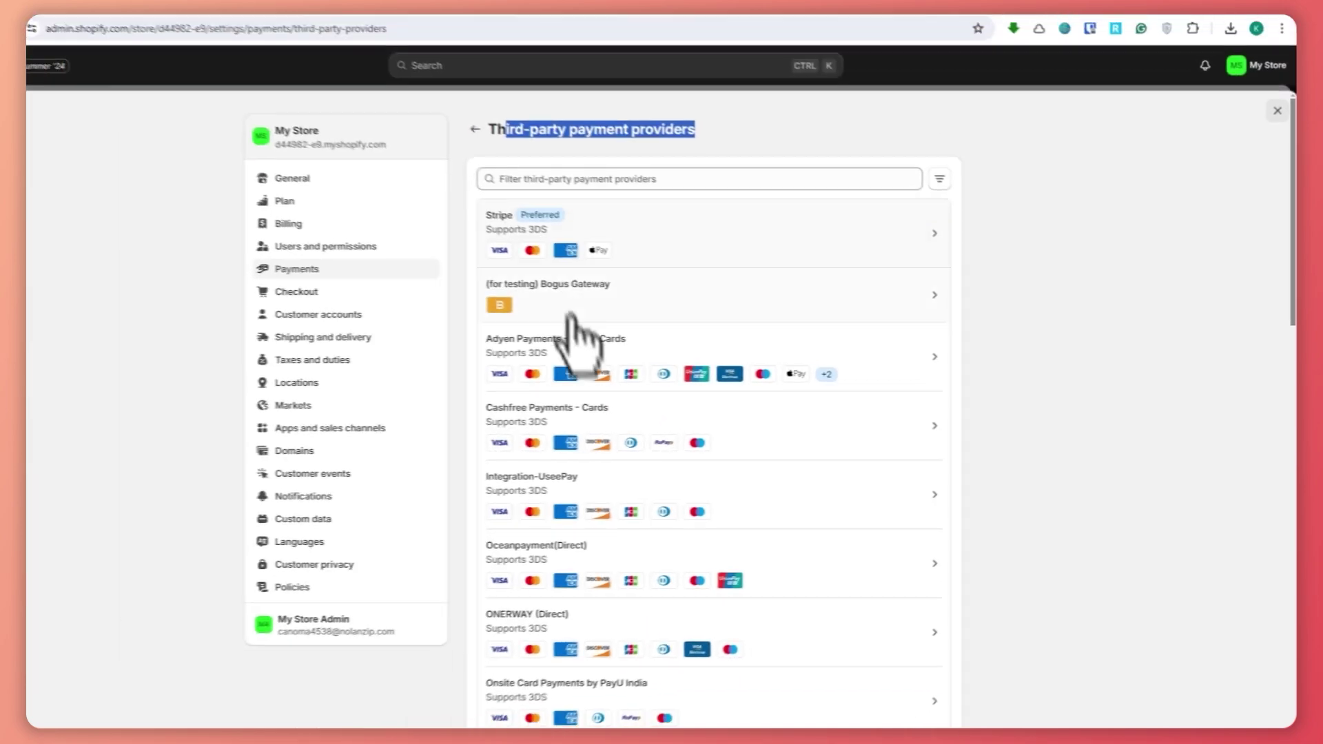
{"action": "scroll", "coordinate": [578, 338], "scroll_direction": "down", "scroll_amount": 3}
{"action": "scroll", "coordinate": [624, 480], "scroll_direction": "up", "scroll_amount": 3}
{"action": "left_click", "coordinate": [527, 178]}
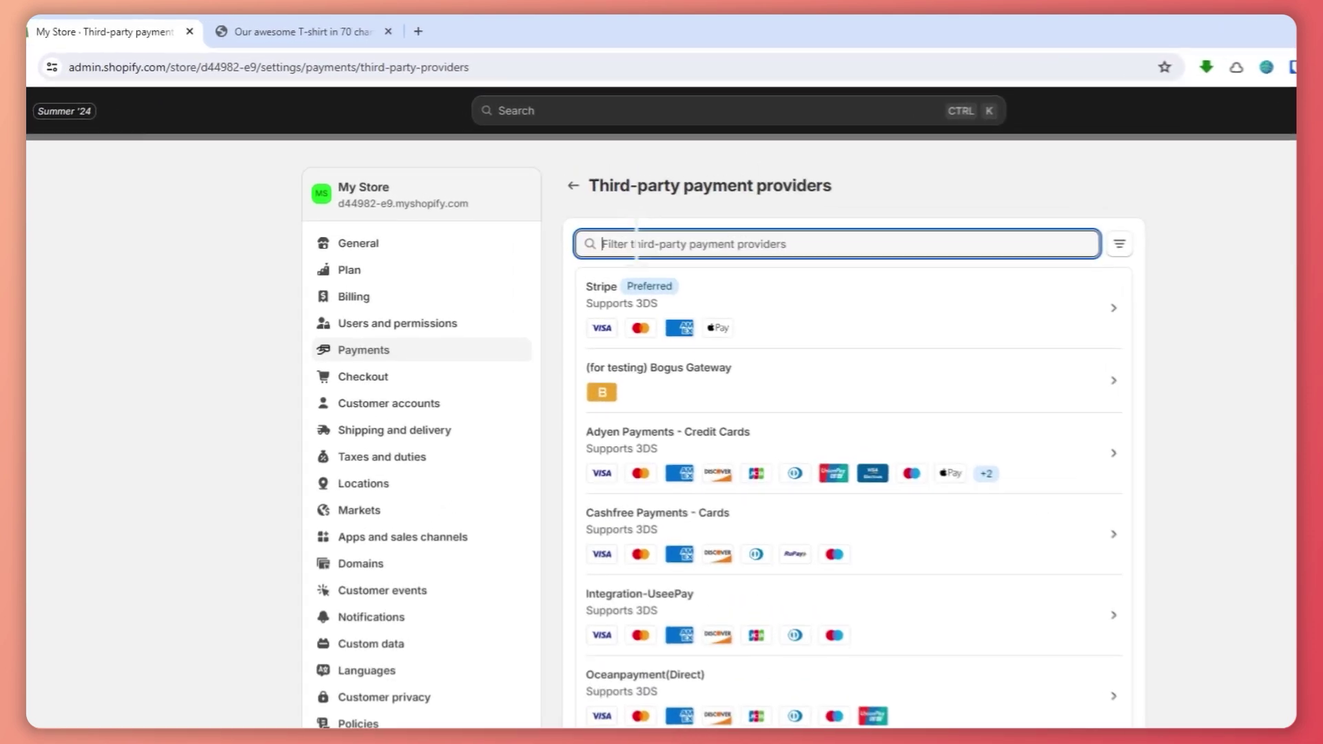
{"action": "type", "text": "razo"}
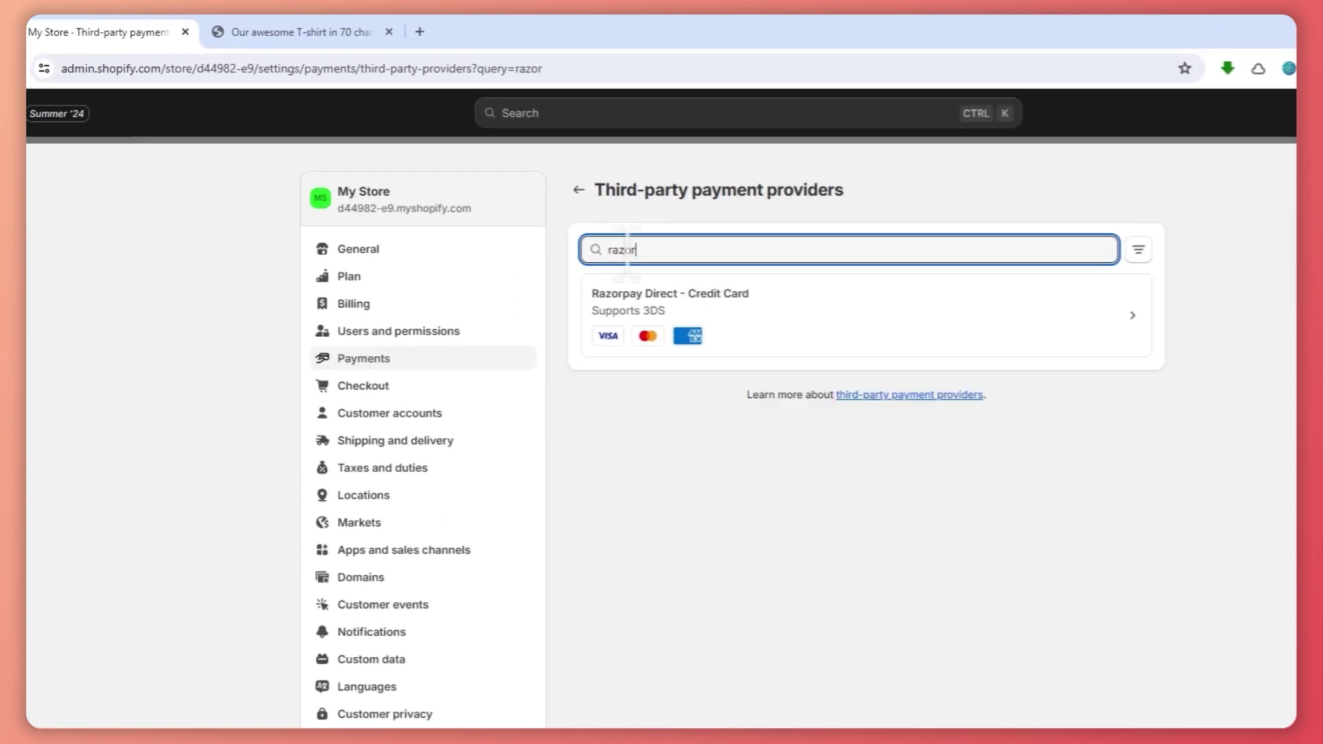
{"action": "type", "text": "r"}
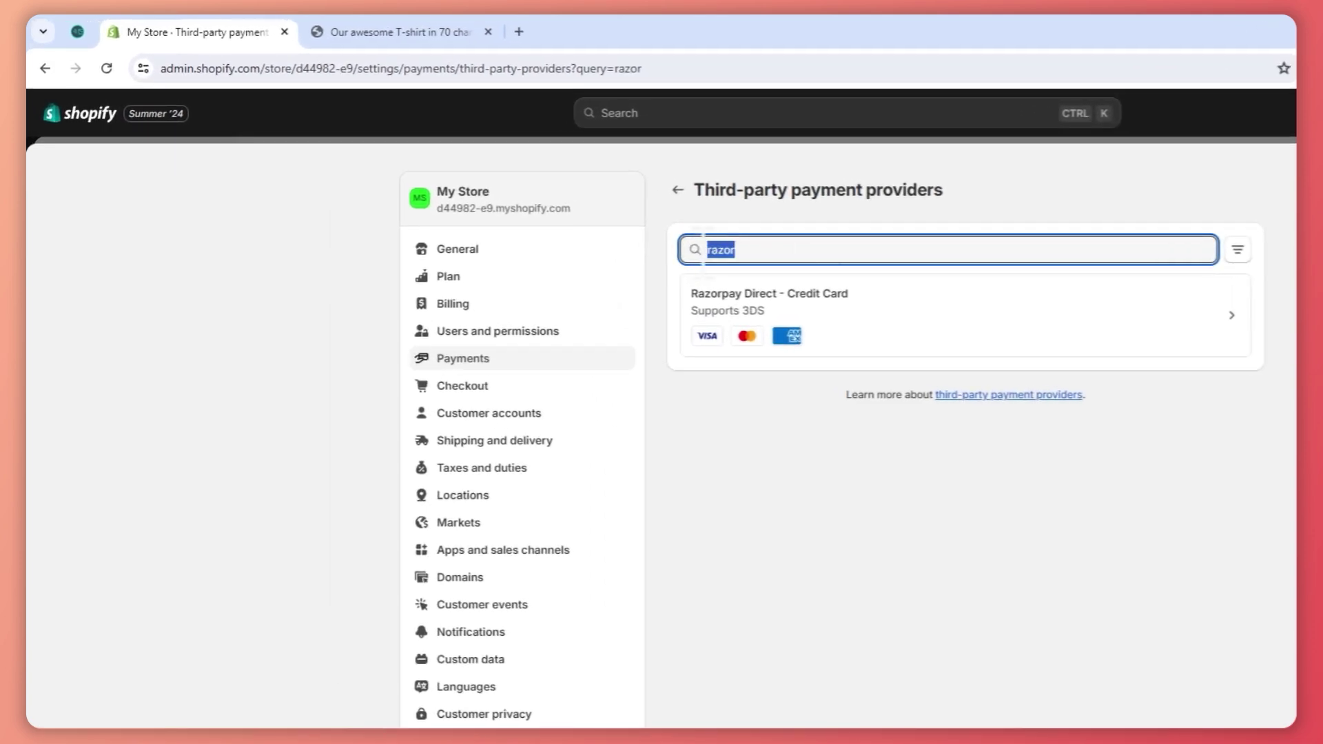
Clear the 'razor' filter, check the India billing address in General settings, then return to Payments
{"action": "key", "text": "BackSpace"}
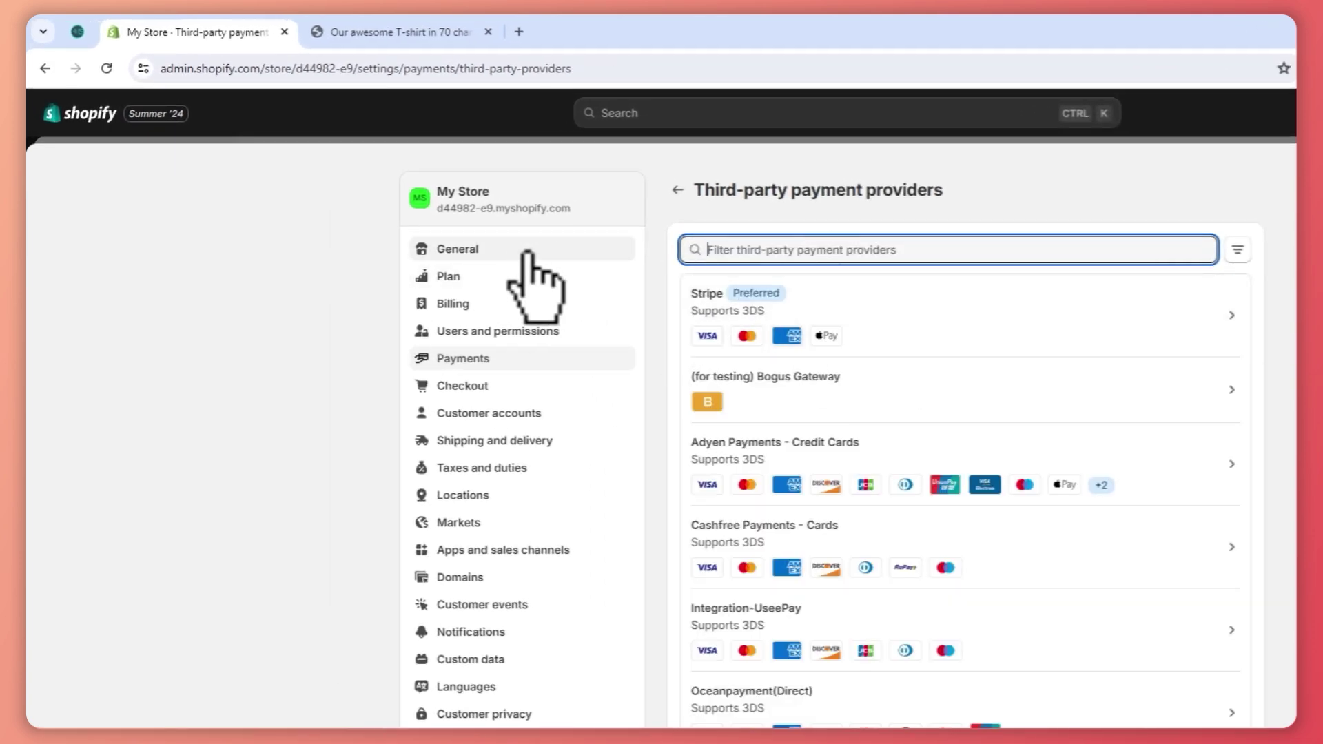
{"action": "left_click", "coordinate": [475, 250]}
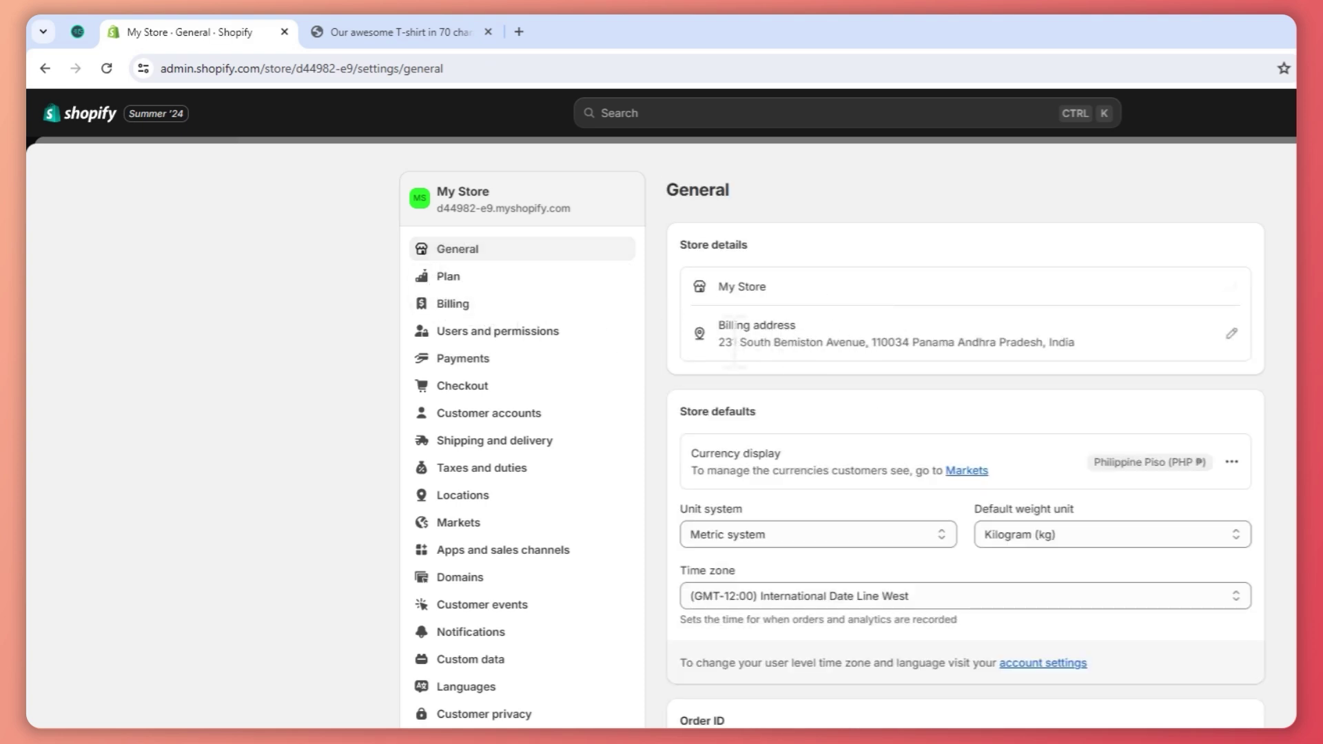
{"action": "left_click_drag", "start_coordinate": [724, 342], "coordinate": [930, 343]}
{"action": "left_click_drag", "start_coordinate": [785, 336], "coordinate": [896, 332]}
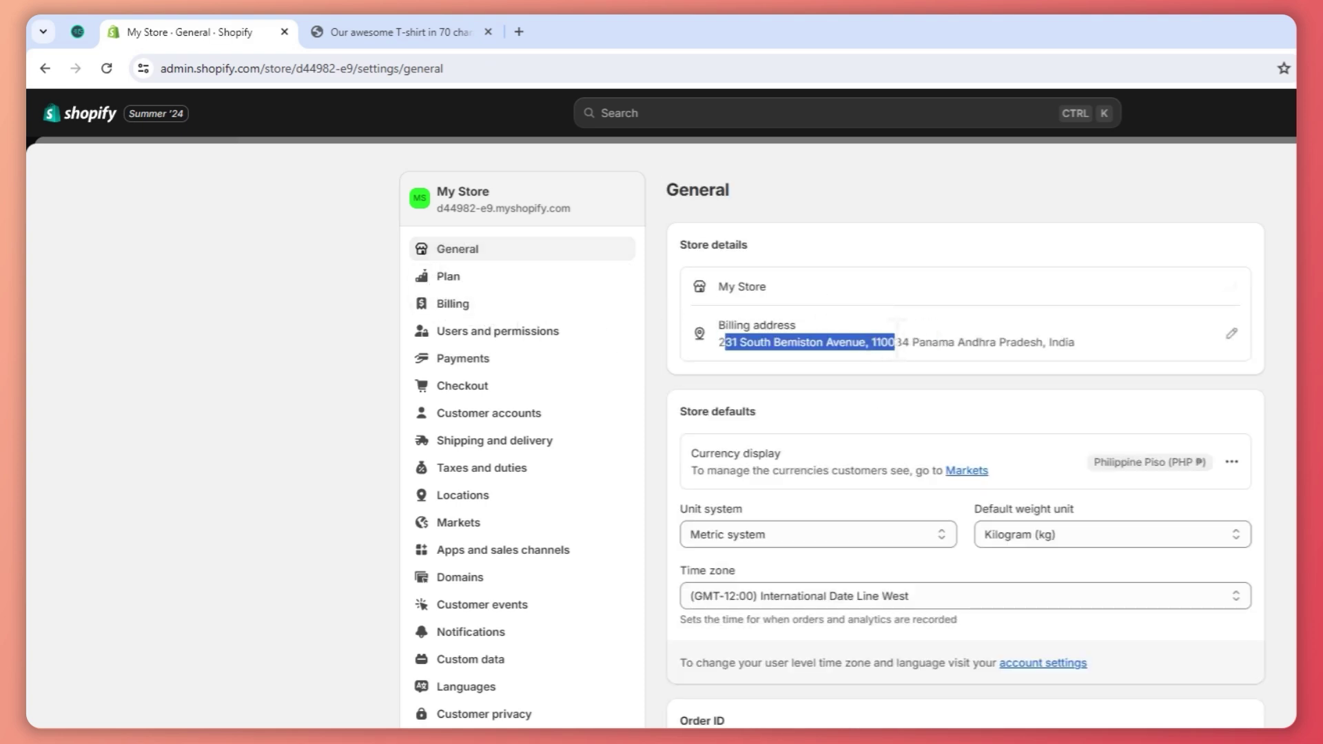
{"action": "left_click", "coordinate": [1022, 347]}
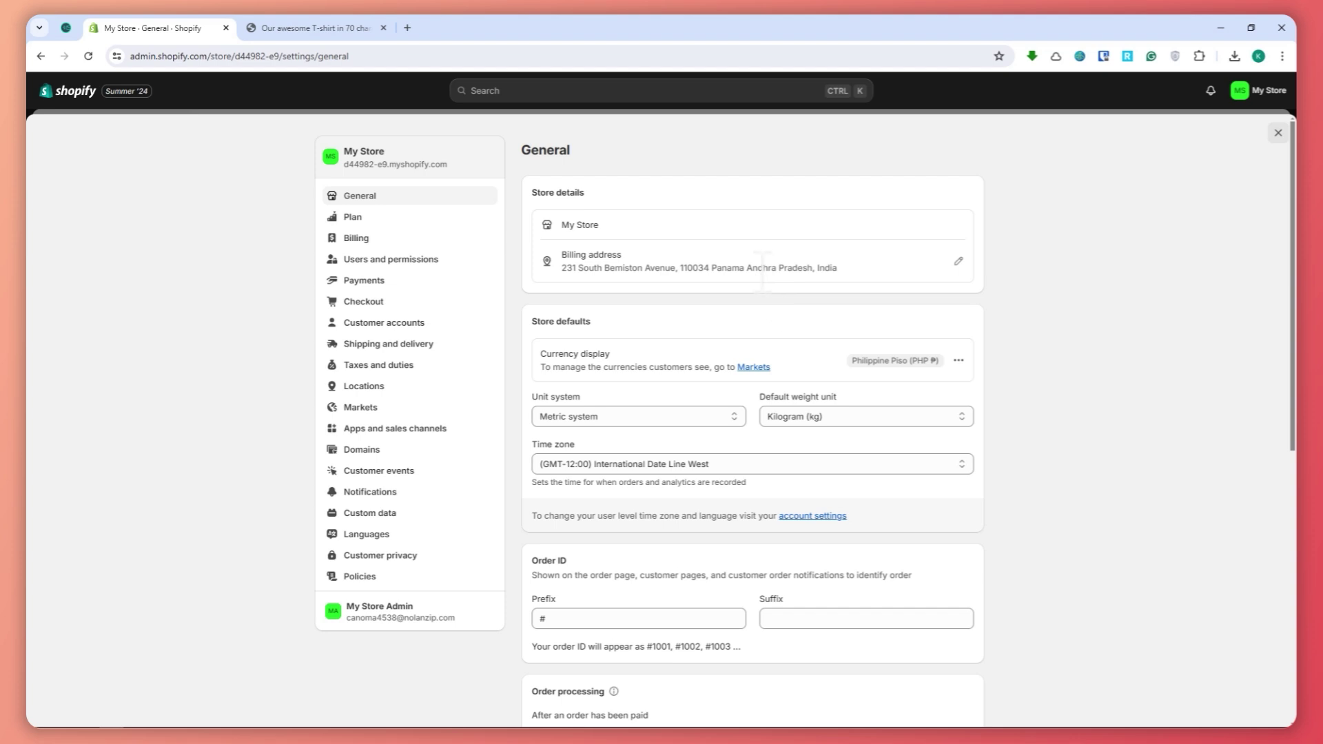
{"action": "left_click_drag", "start_coordinate": [841, 268], "coordinate": [843, 268]}
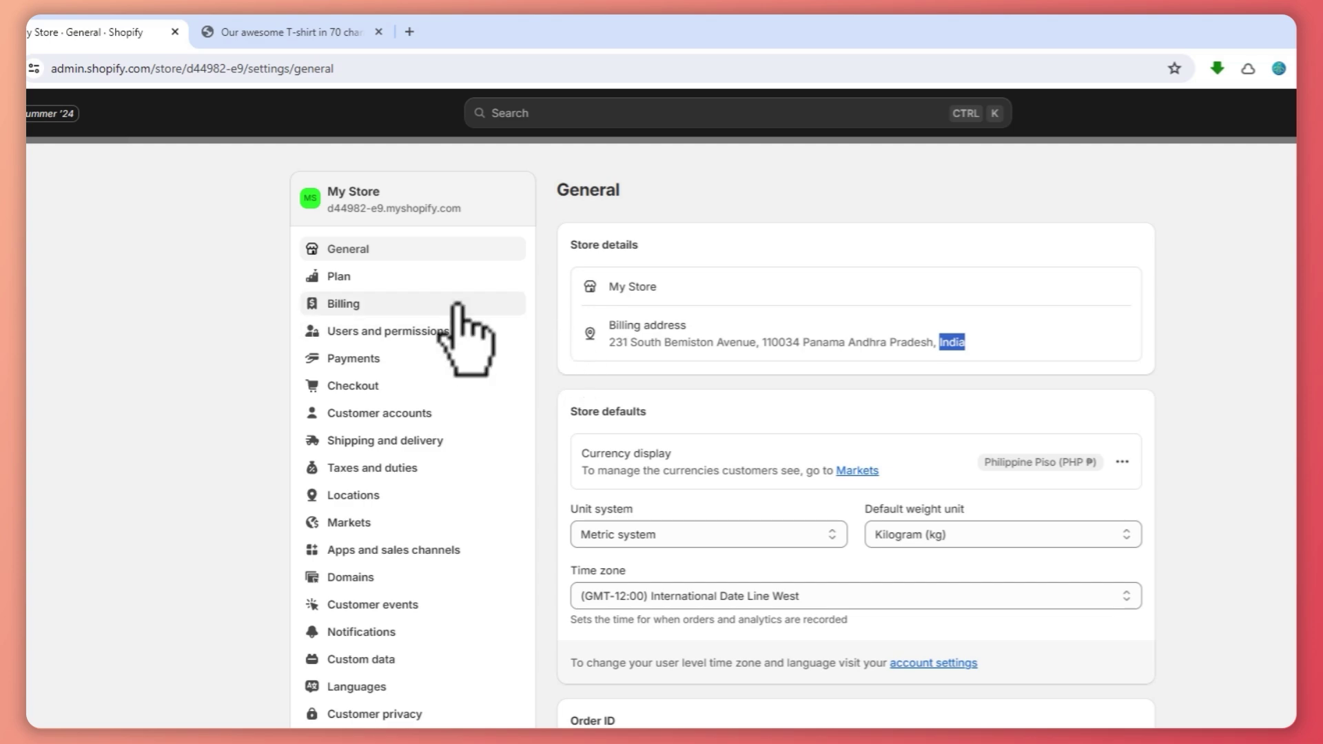
{"action": "left_click", "coordinate": [390, 355]}
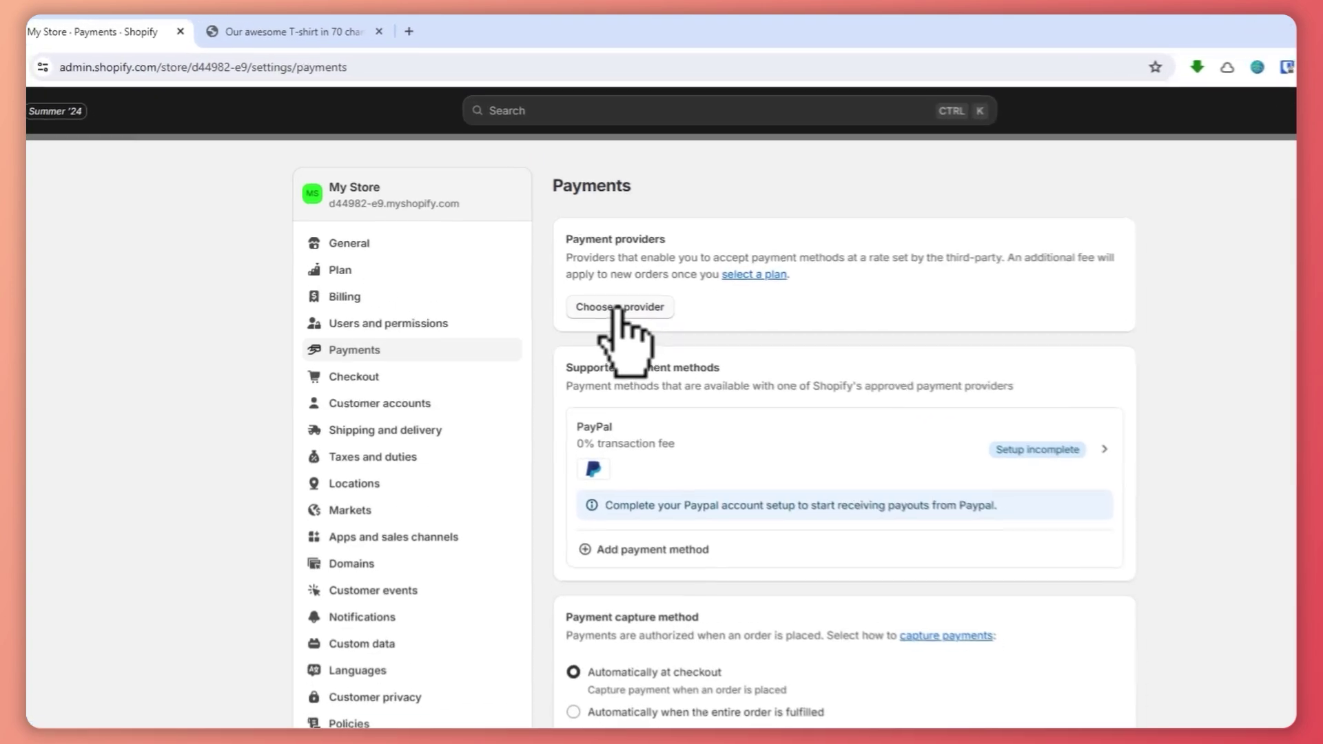
Filter third-party providers by 'razo' and open the Razorpay Direct - Credit Card page
{"action": "left_click", "coordinate": [624, 313]}
{"action": "left_click", "coordinate": [666, 249]}
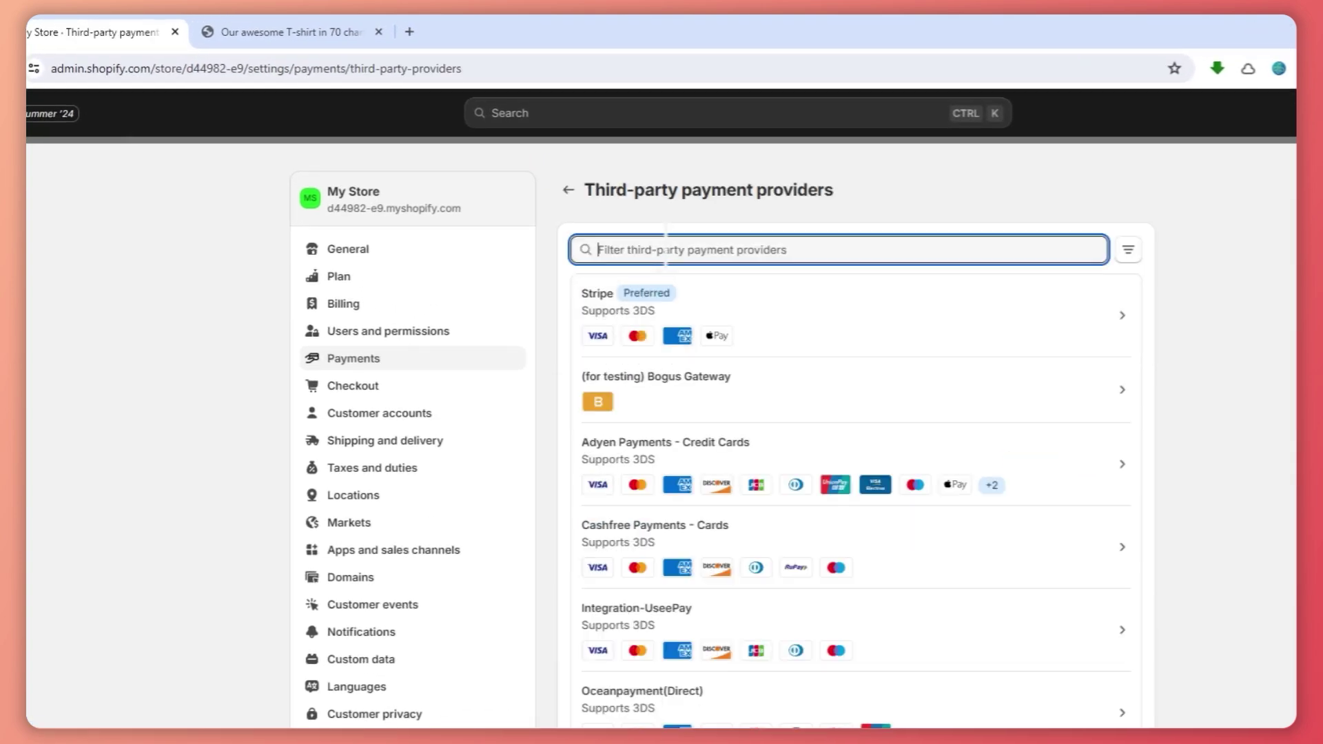
{"action": "type", "text": "razor"}
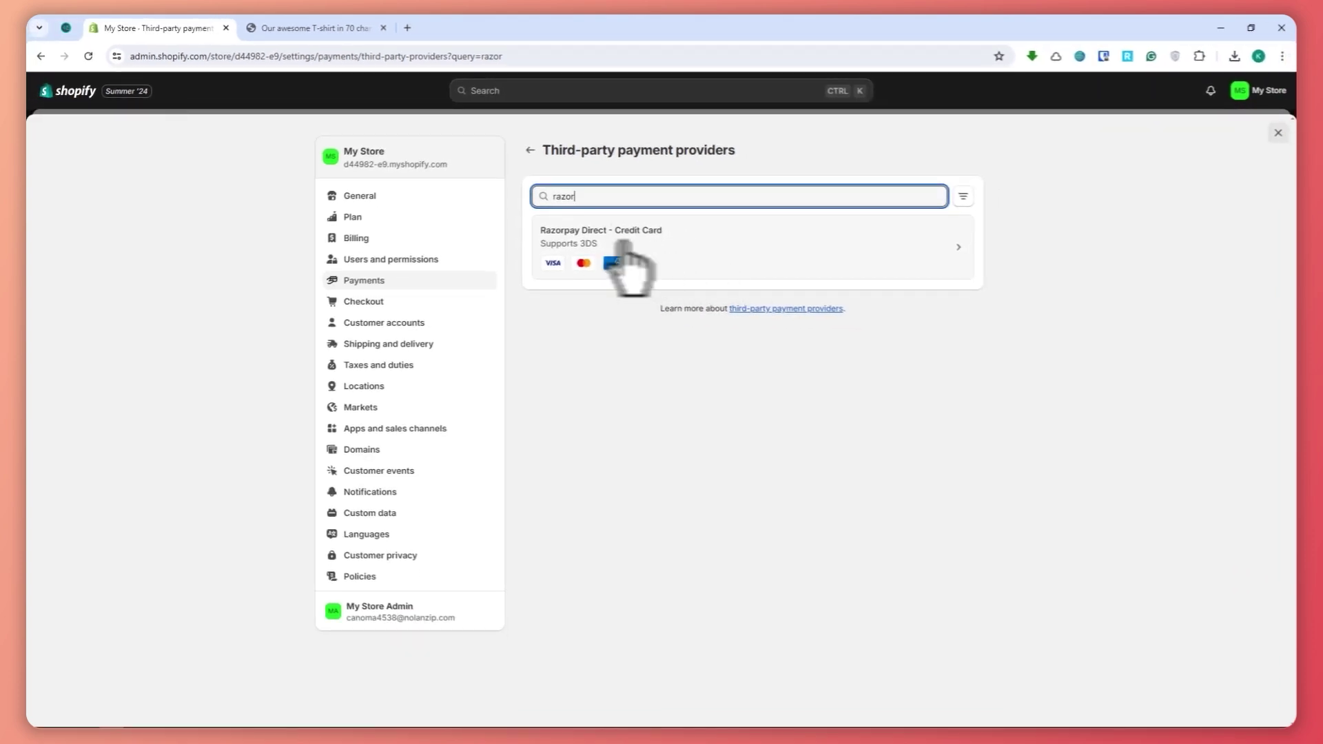
{"action": "left_click", "coordinate": [682, 249]}
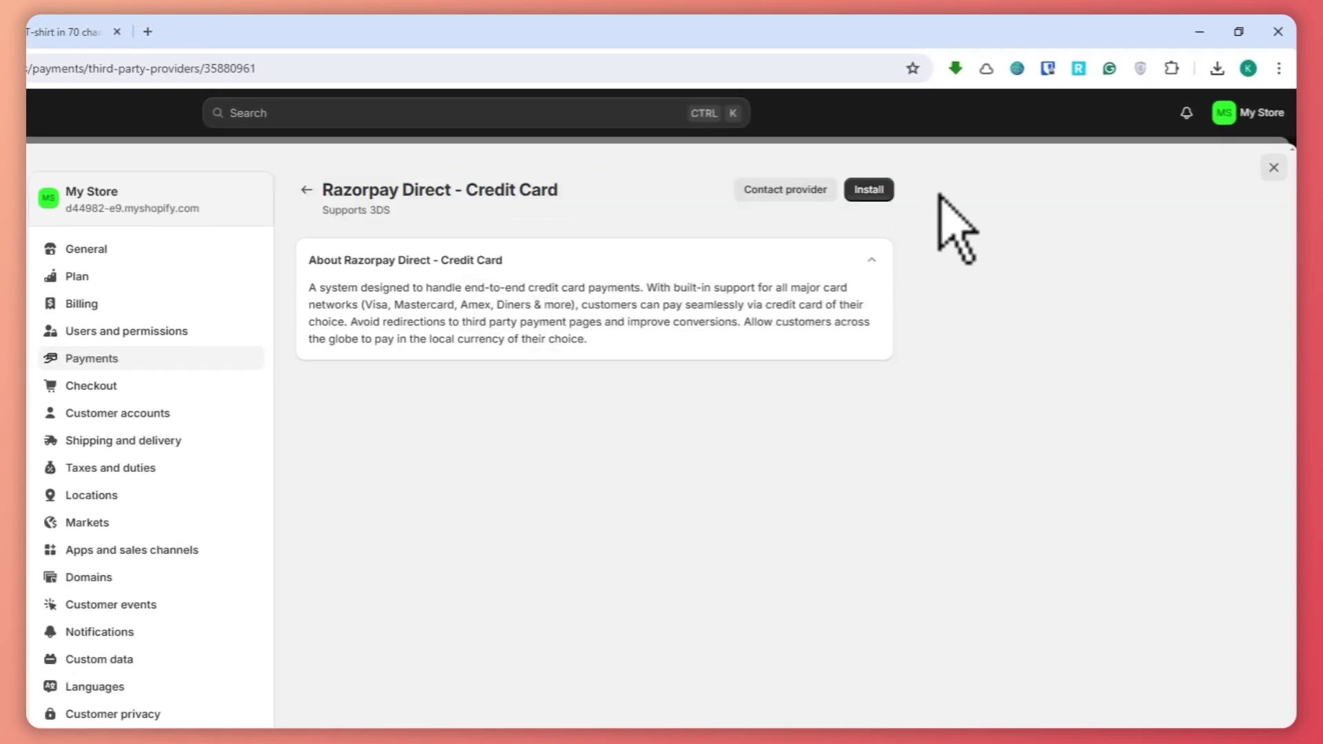
Install Razorpay Direct - Credit Card and approve the app's access permissions
{"action": "left_click", "coordinate": [863, 191]}
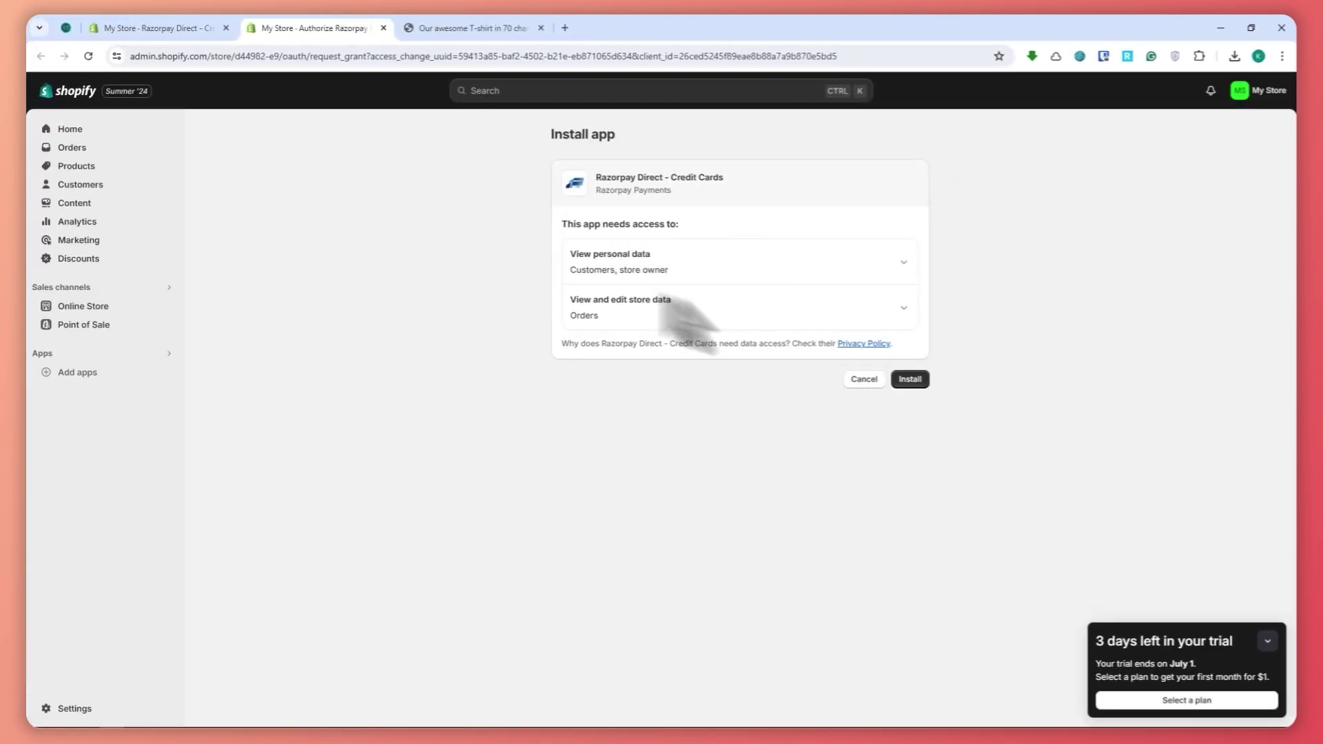
{"action": "left_click", "coordinate": [909, 379]}
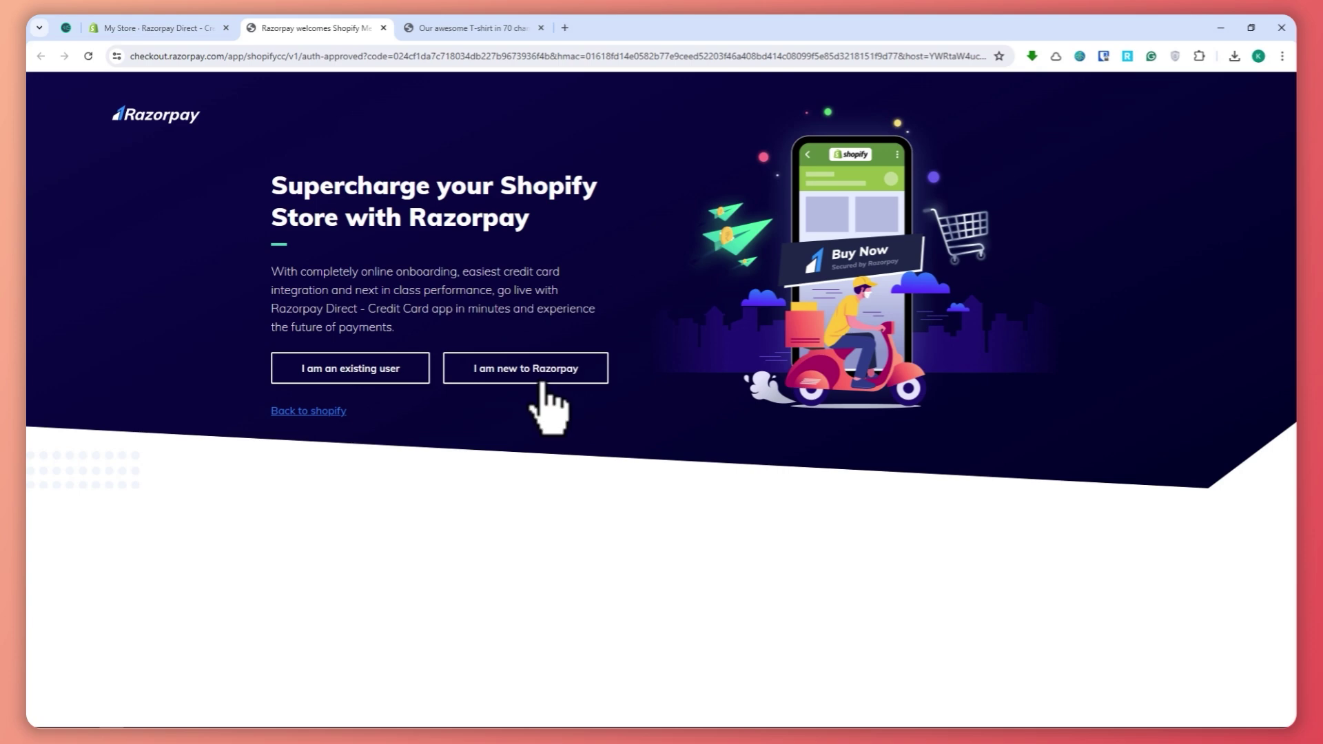
Choose the new-user path on Razorpay's welcome page and follow Step 1's 'Sign up now' link
{"action": "left_click", "coordinate": [523, 368]}
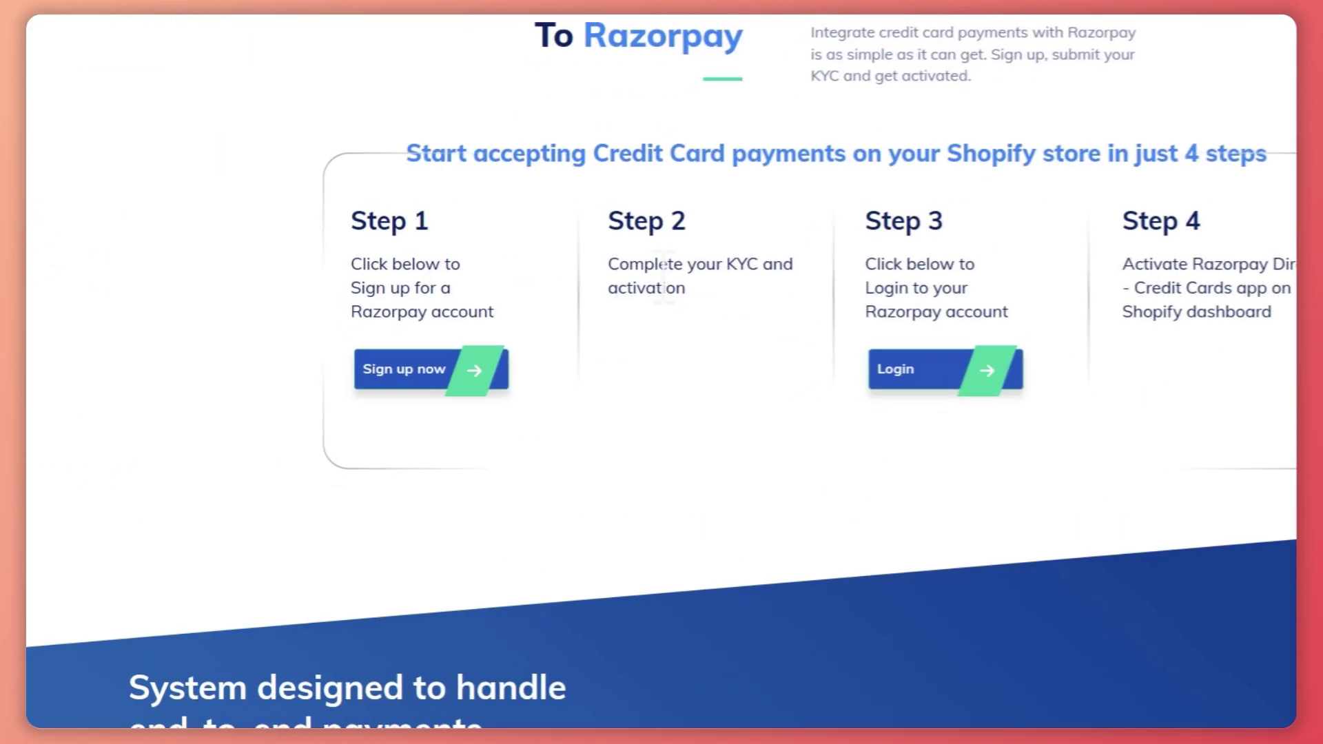
{"action": "left_click_drag", "start_coordinate": [351, 264], "coordinate": [516, 335]}
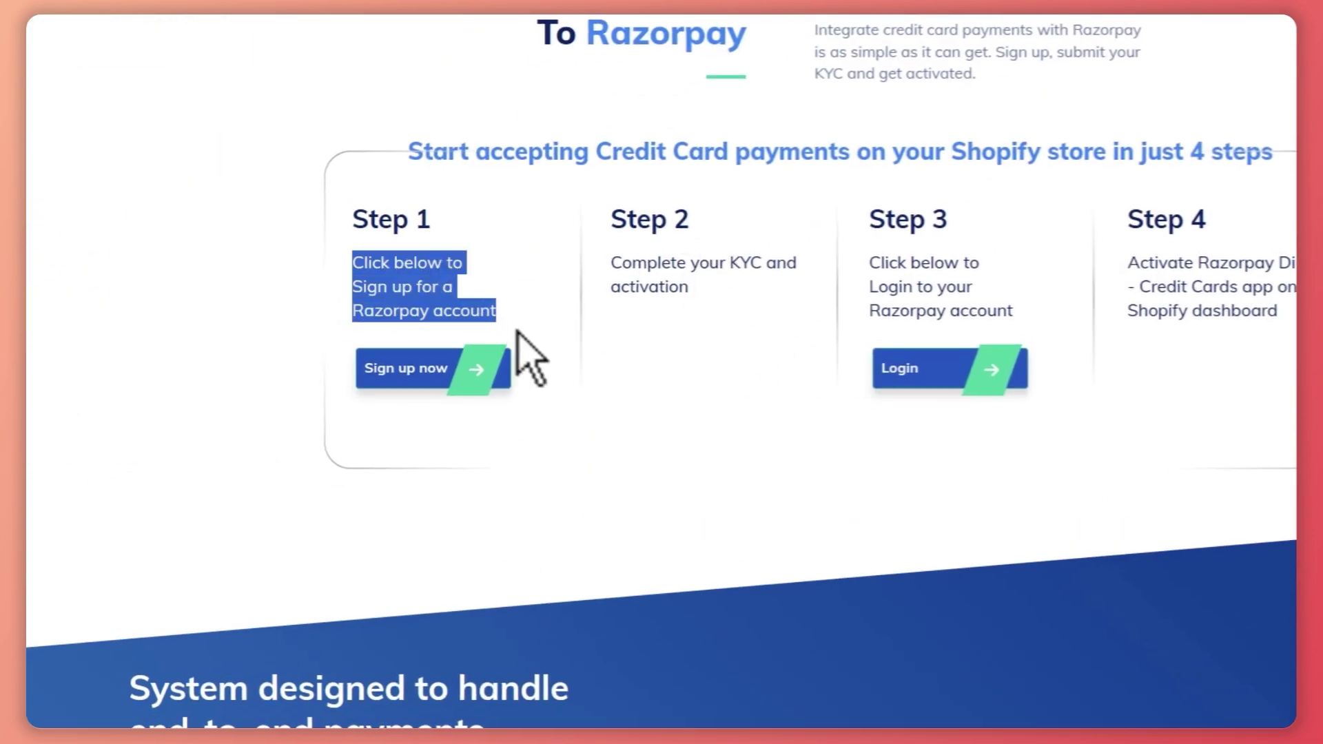
{"action": "left_click", "coordinate": [452, 382]}
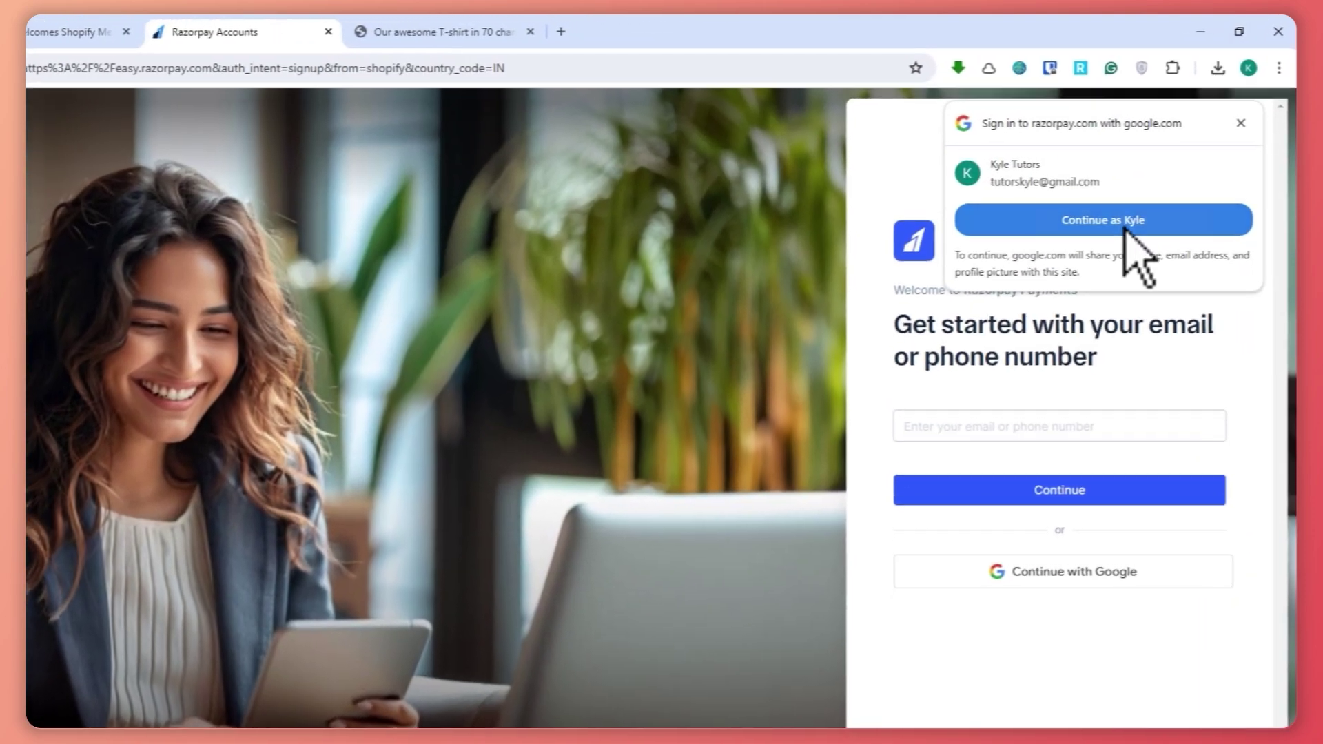
Continue the Razorpay sign-up with the Google account and submit the pre-filled email
{"action": "left_click", "coordinate": [1150, 175]}
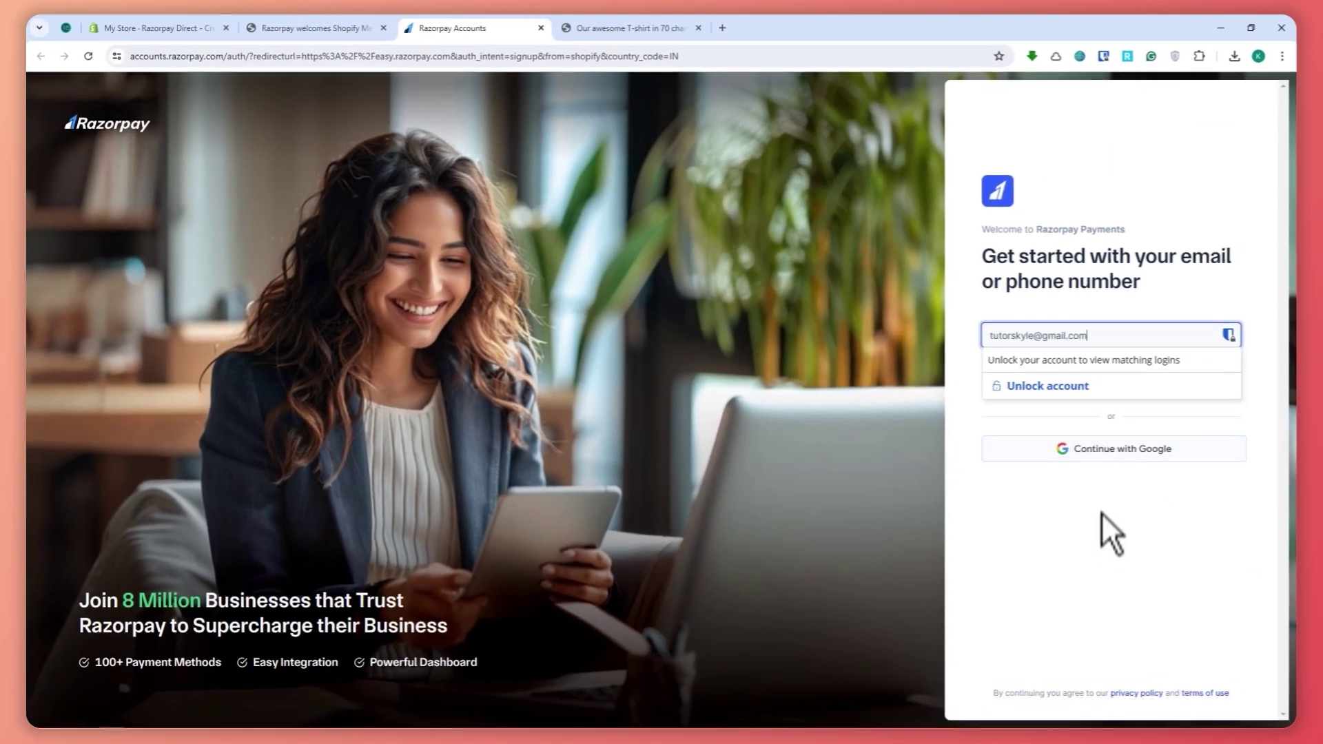
{"action": "key", "text": "Return"}
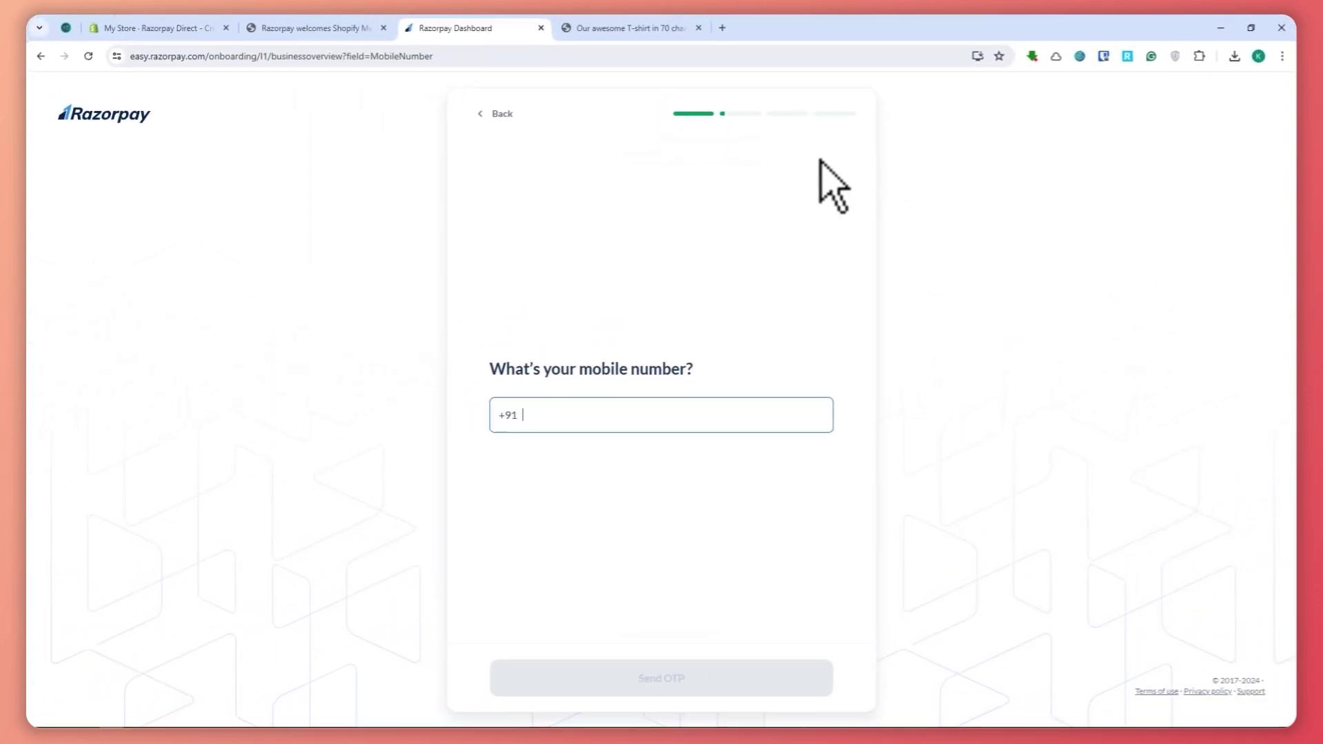
Review the 'Razorpay welcomes Shopify' tab, then return to the Shopify Razorpay Direct provider tab
{"action": "left_click", "coordinate": [299, 28]}
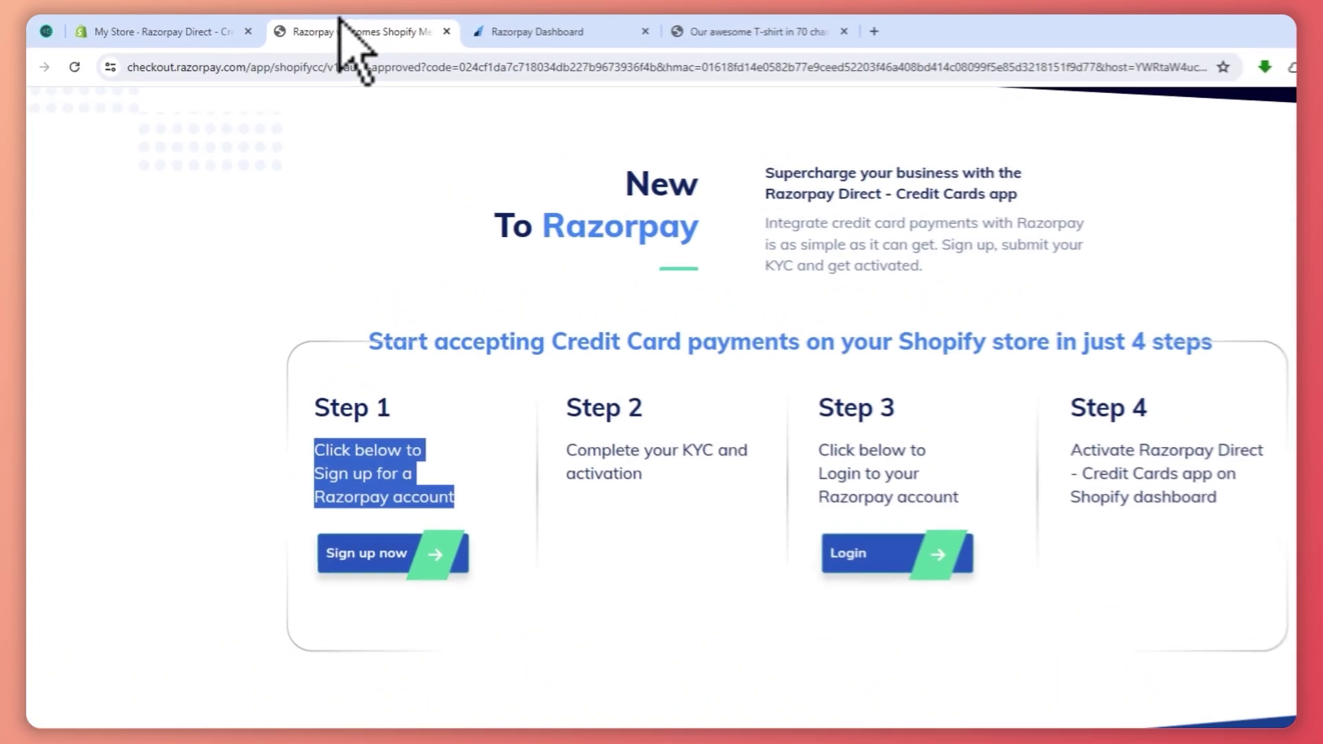
{"action": "scroll", "coordinate": [578, 476], "scroll_direction": "up", "scroll_amount": 2}
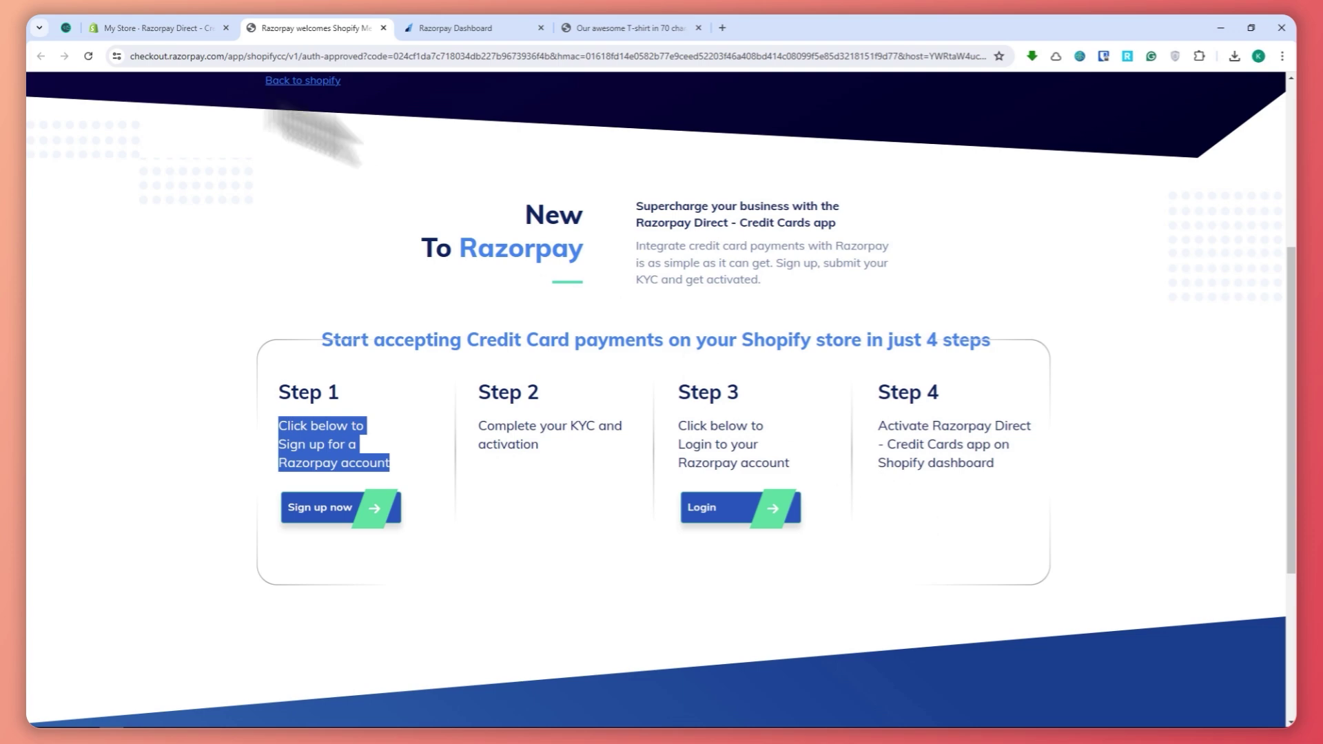
{"action": "left_click", "coordinate": [200, 32]}
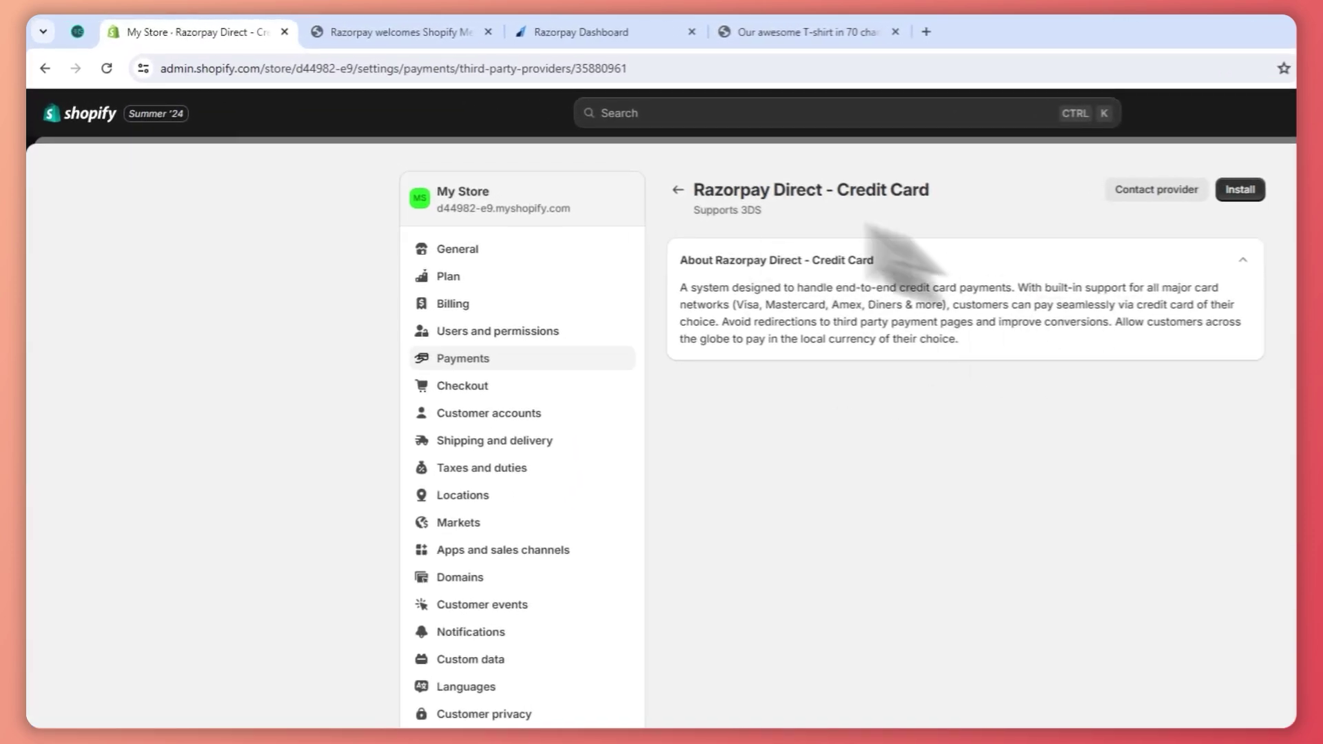
Open Payments settings and compare the Razorpay welcome and mobile-number onboarding tabs
{"action": "left_click", "coordinate": [466, 359]}
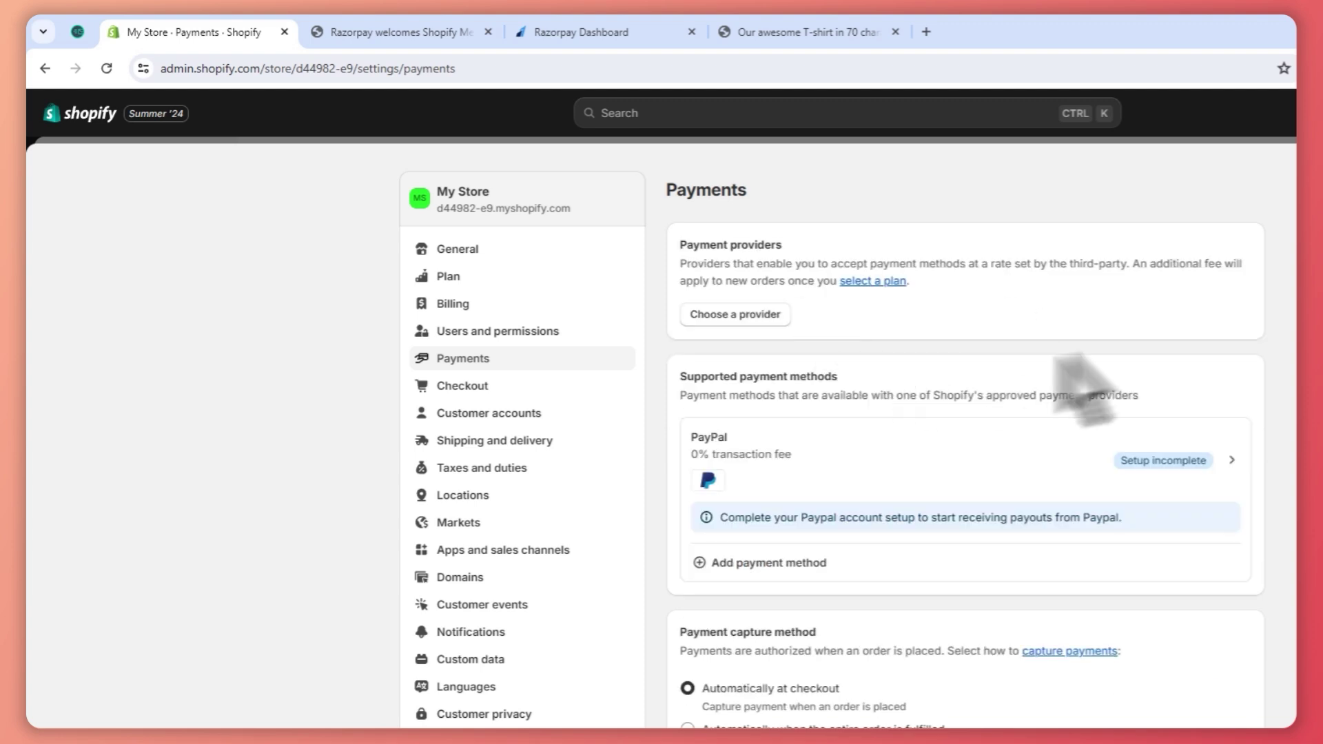
{"action": "left_click", "coordinate": [569, 31]}
{"action": "left_click", "coordinate": [184, 32]}
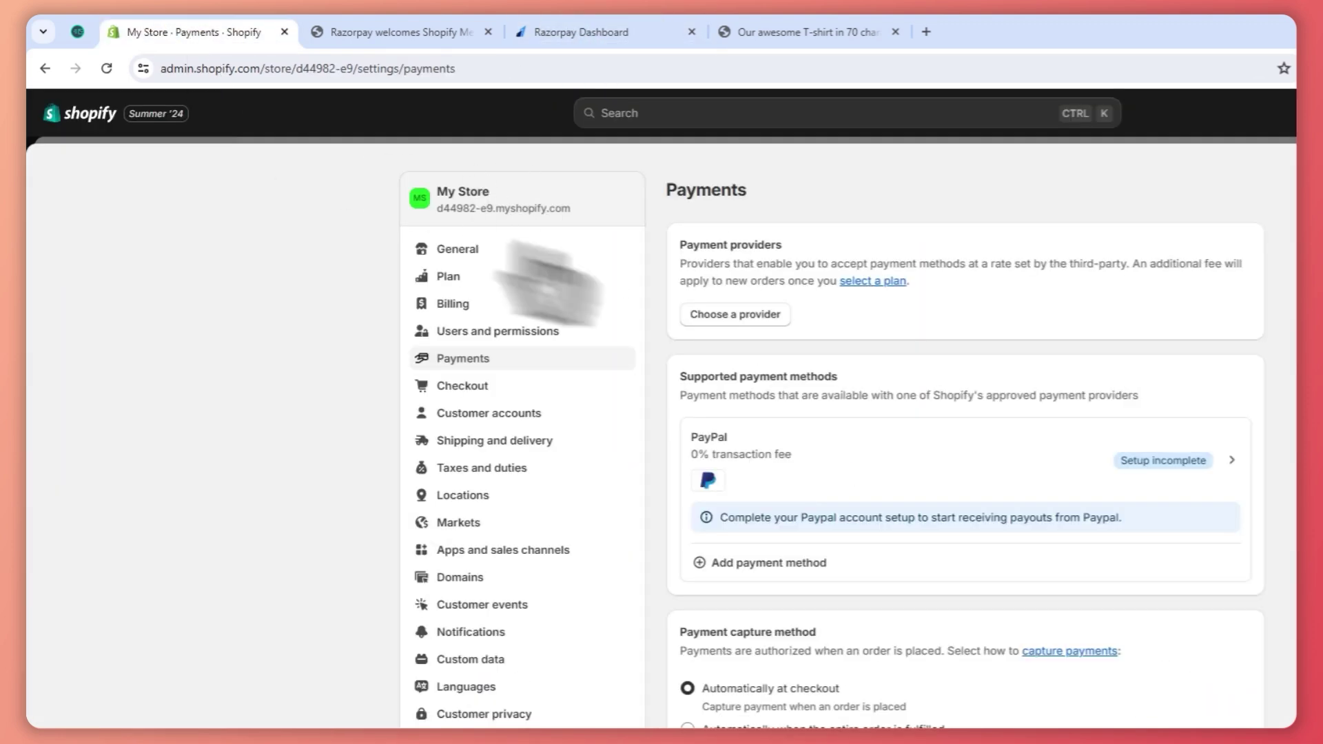
{"action": "left_click", "coordinate": [581, 32]}
{"action": "left_click", "coordinate": [449, 32]}
{"action": "left_click", "coordinate": [569, 32]}
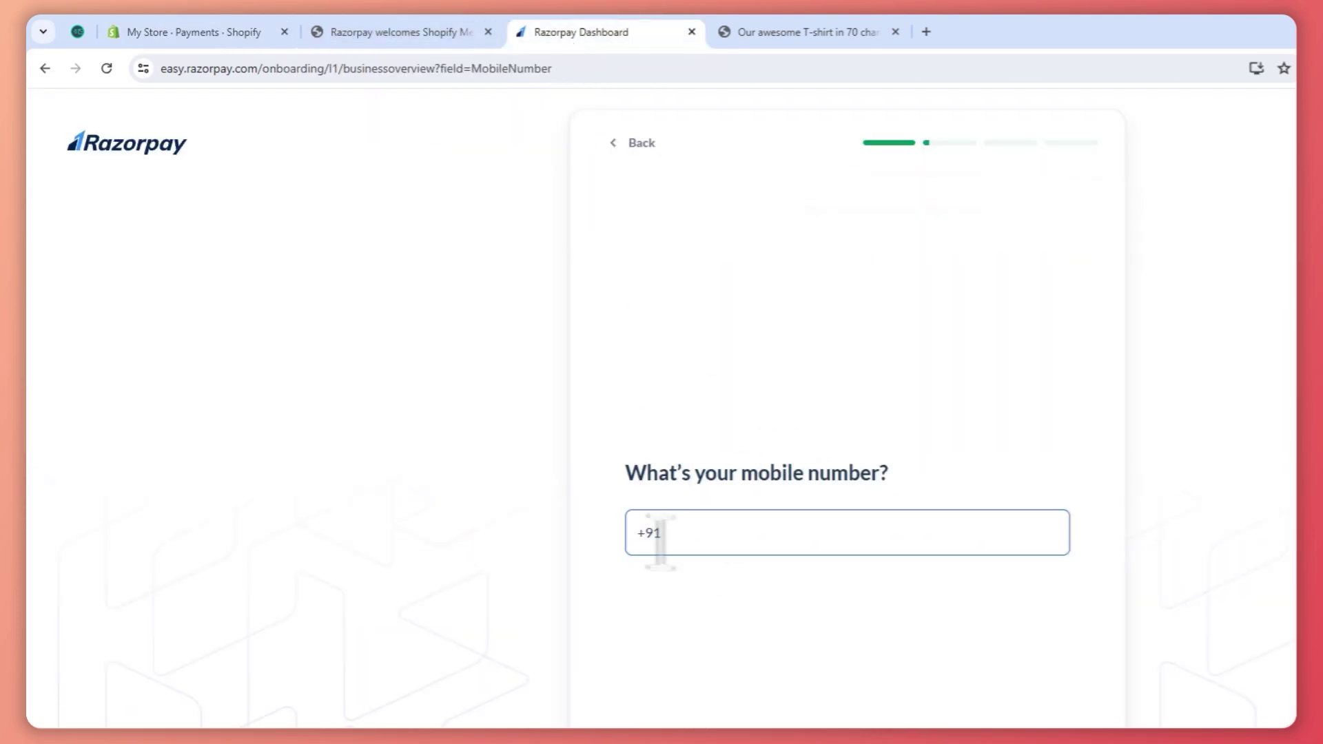
{"action": "left_click", "coordinate": [399, 32]}
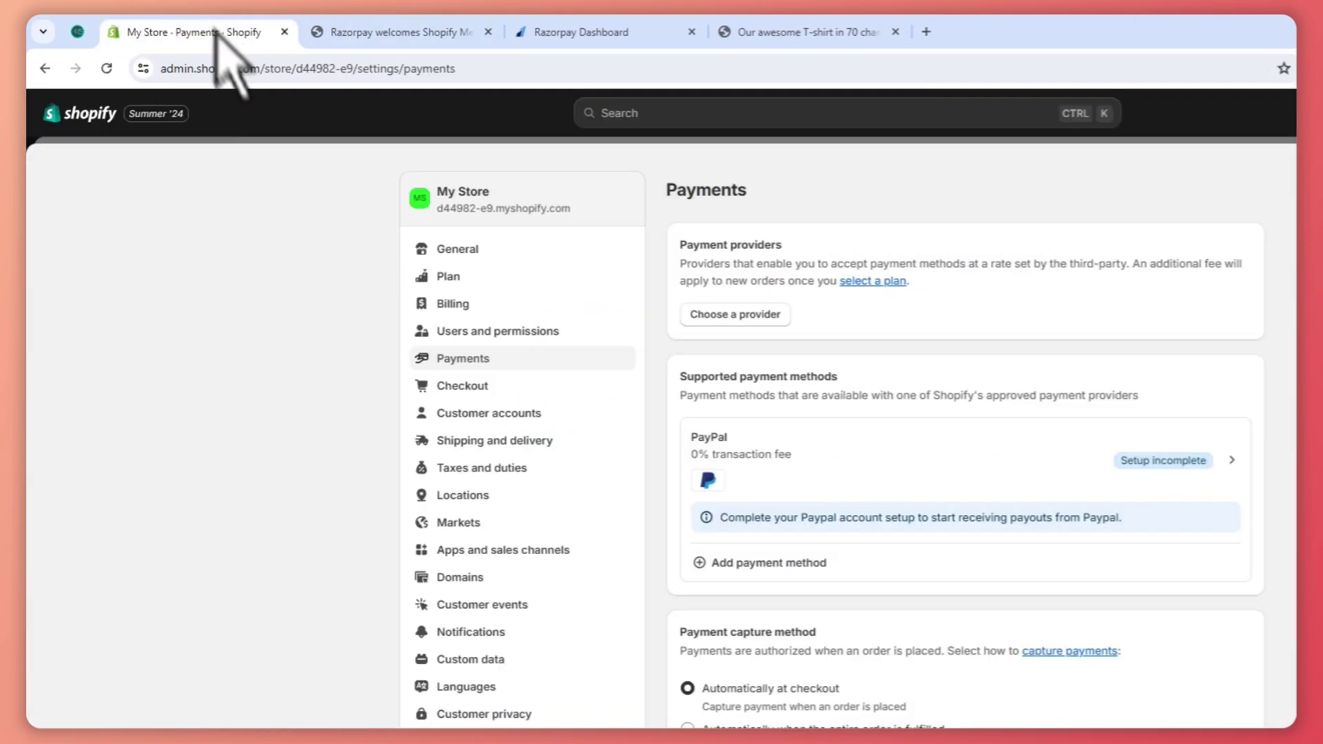
Pass through Billing back to Payments, list the third-party providers, and view Razorpay's four-step welcome page
{"action": "left_click", "coordinate": [490, 306]}
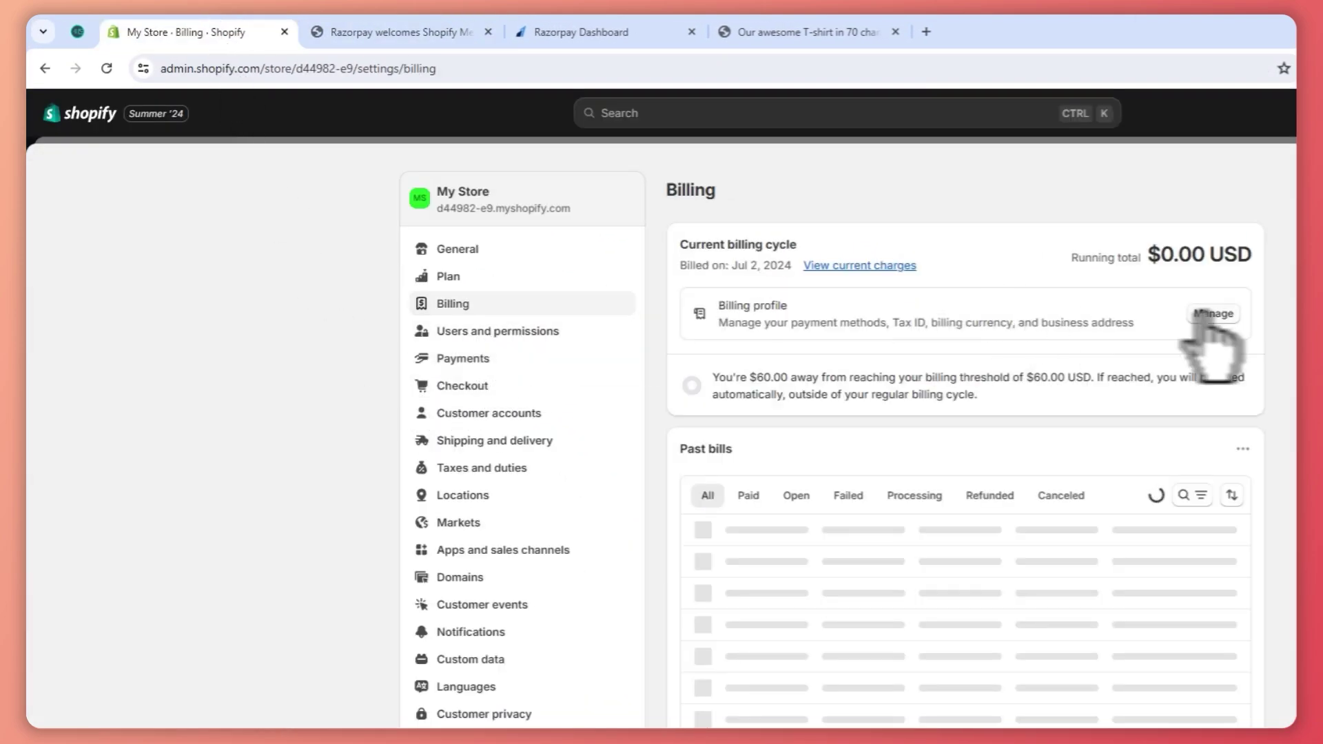
{"action": "left_click", "coordinate": [509, 359]}
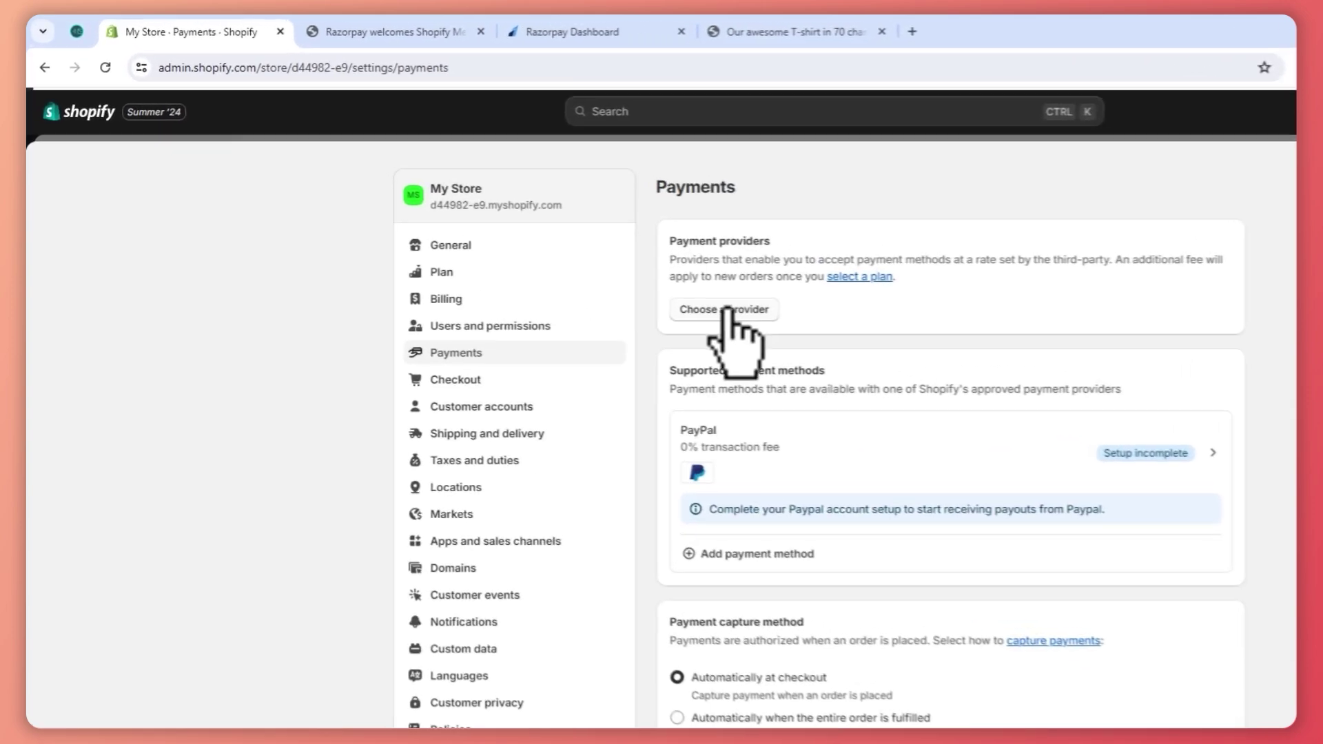
{"action": "left_click", "coordinate": [746, 316]}
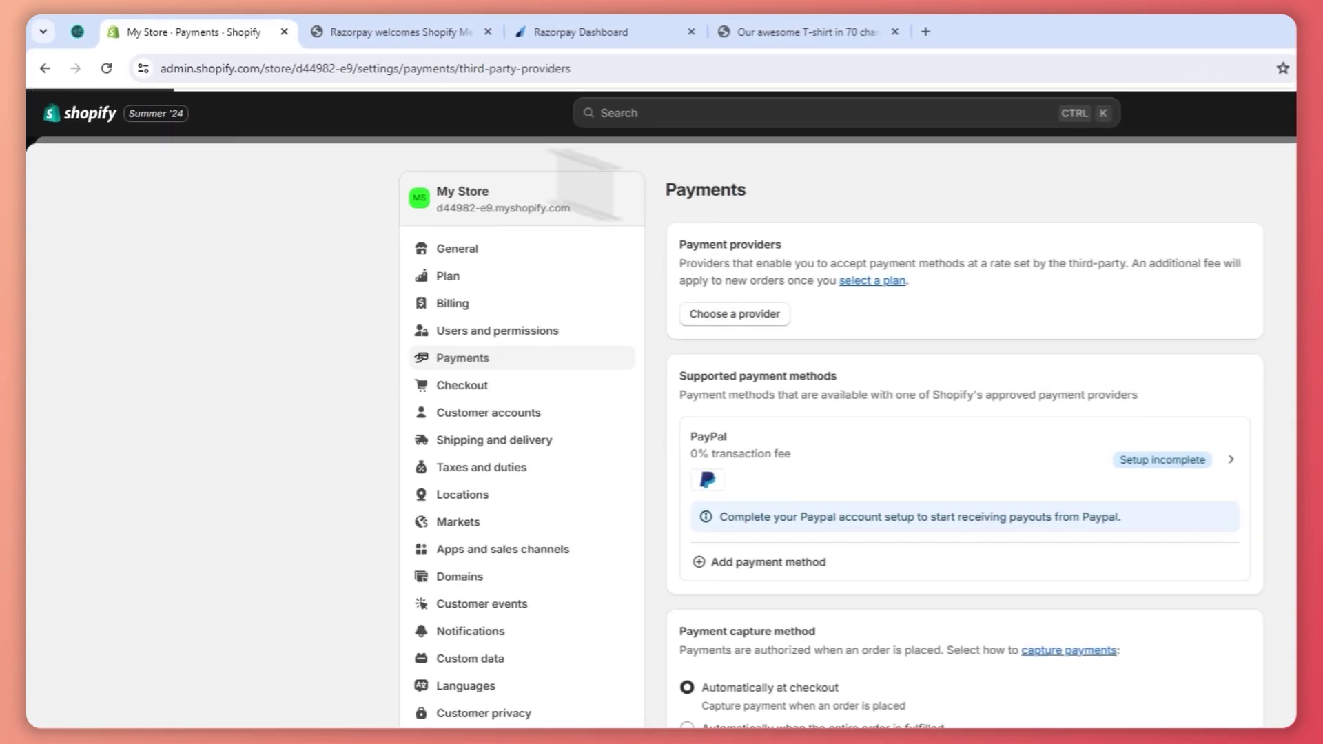
{"action": "left_click", "coordinate": [365, 31]}
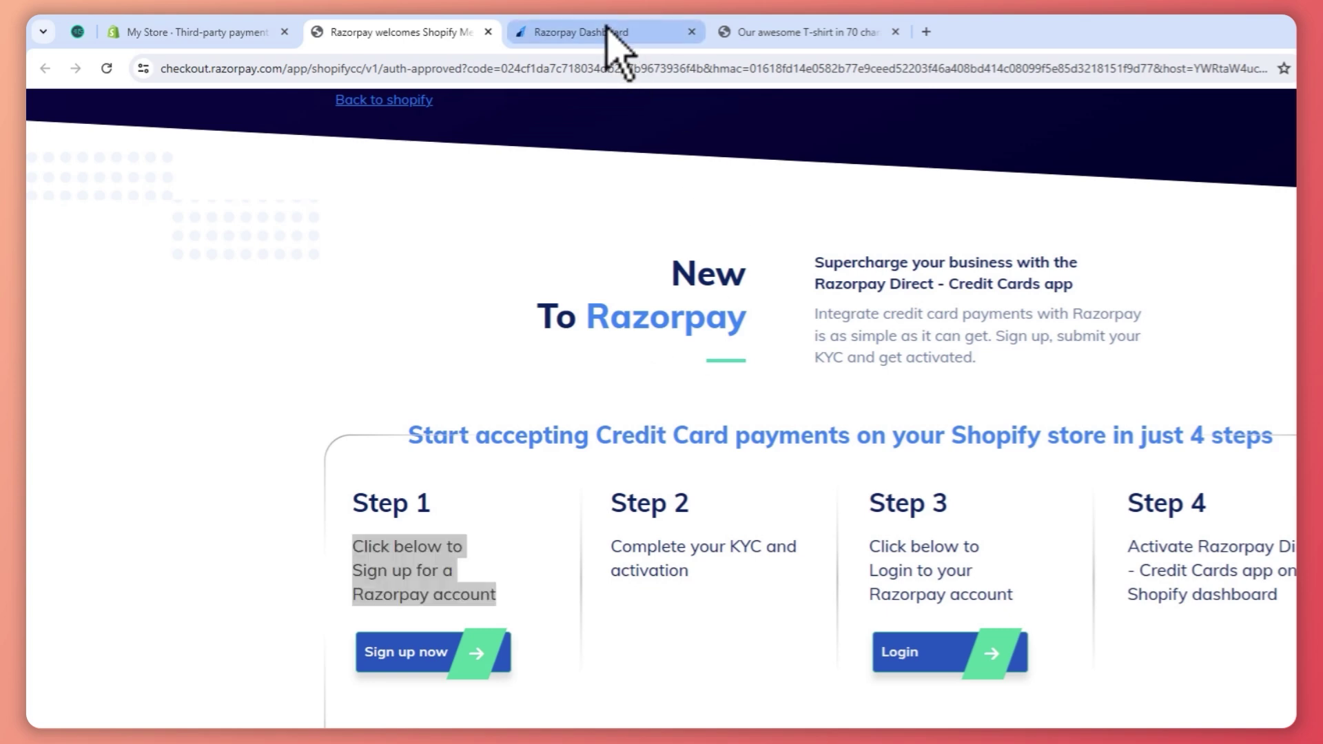